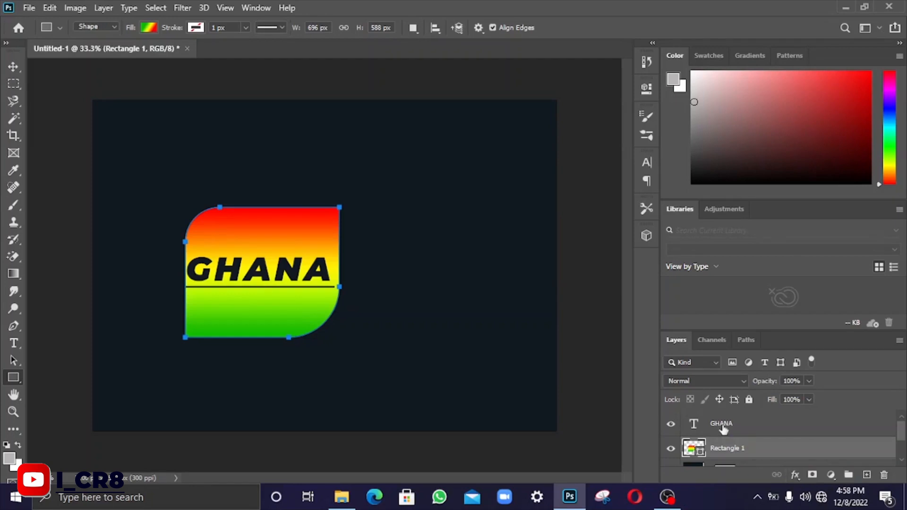
Step: Open the blending options of the GHANA text layer and enable Bevel & Emboss
{"action": "left_click", "coordinate": [722, 427]}
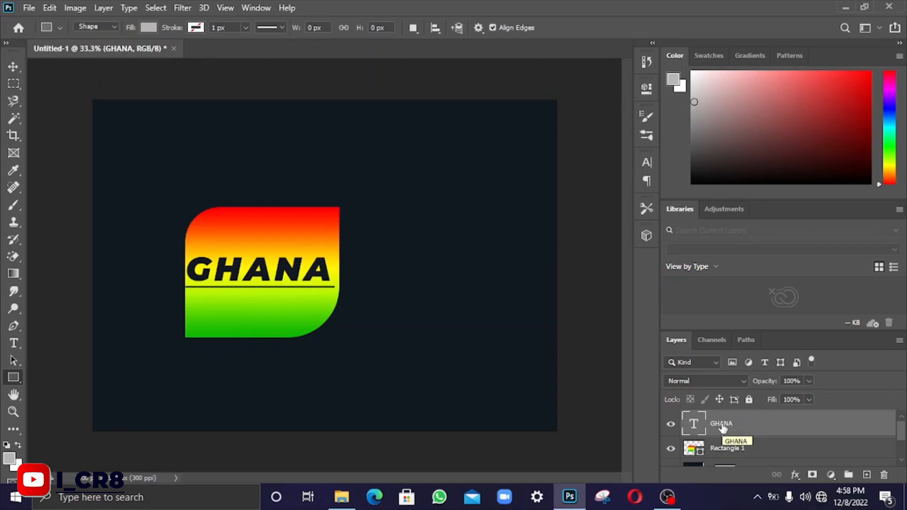
{"action": "left_click", "coordinate": [795, 474]}
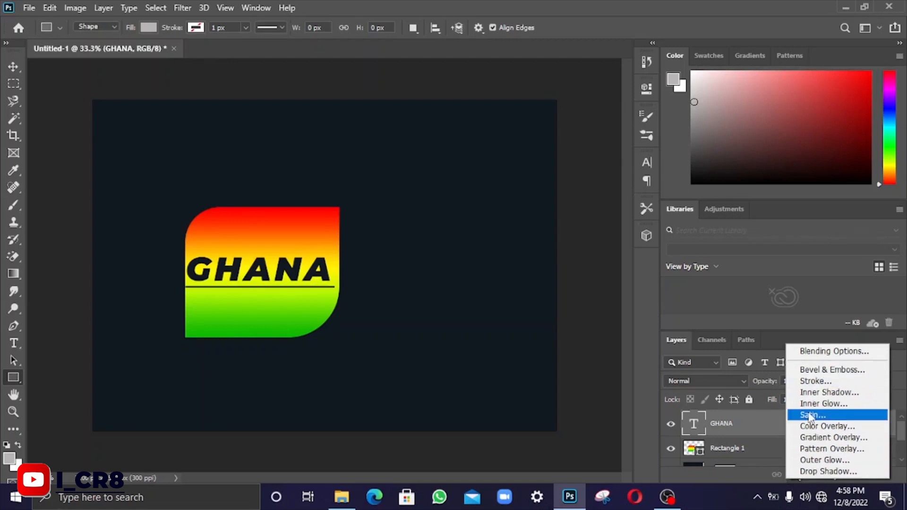
{"action": "left_click", "coordinate": [831, 352]}
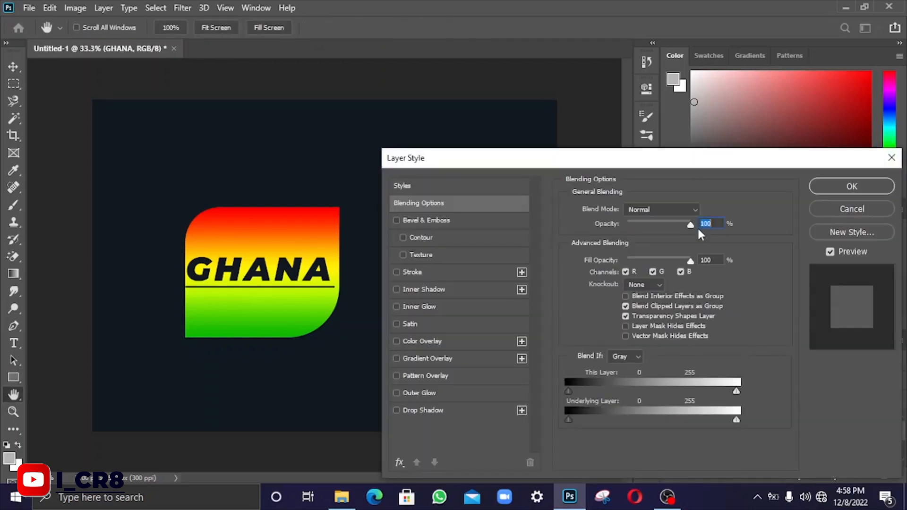
{"action": "left_click_drag", "start_coordinate": [678, 156], "coordinate": [678, 84]}
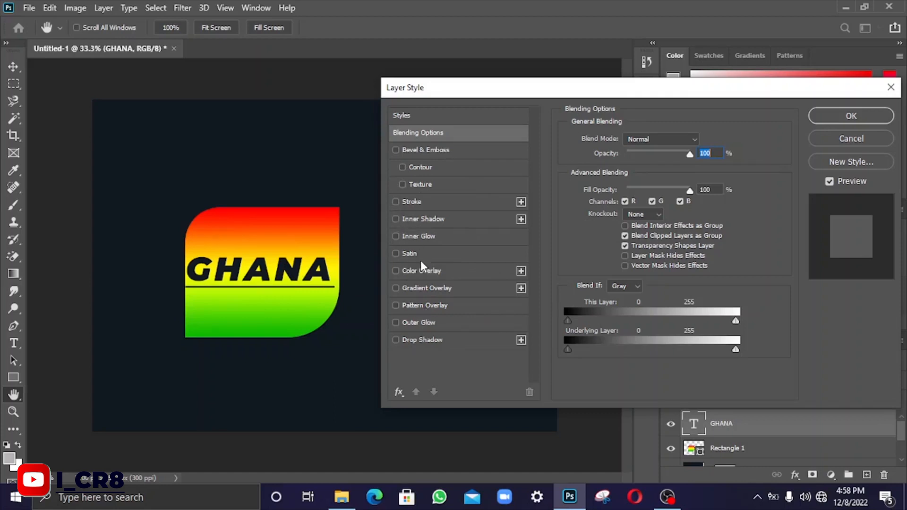
{"action": "left_click", "coordinate": [396, 150]}
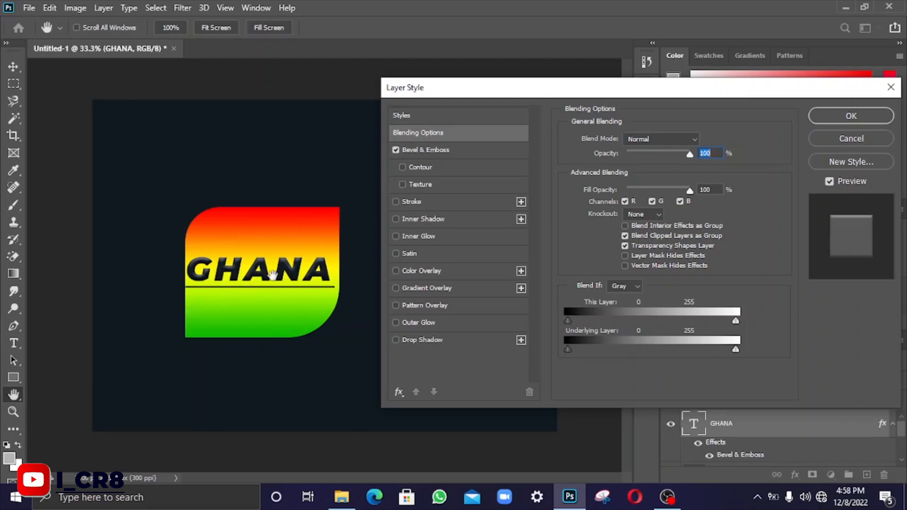
Step: Enable the bevel's Contour, try out the preset curves ending on the eighth one, and set the range to 70%
{"action": "left_click", "coordinate": [424, 167]}
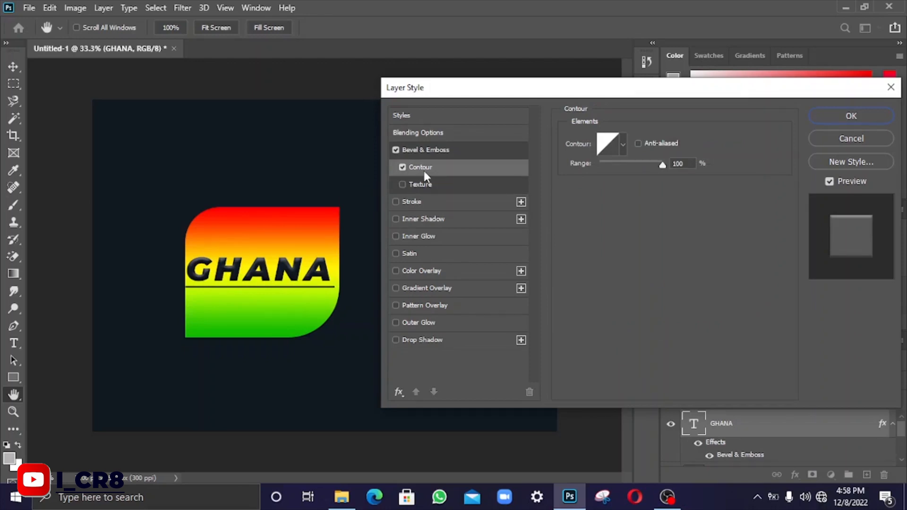
{"action": "left_click", "coordinate": [622, 144]}
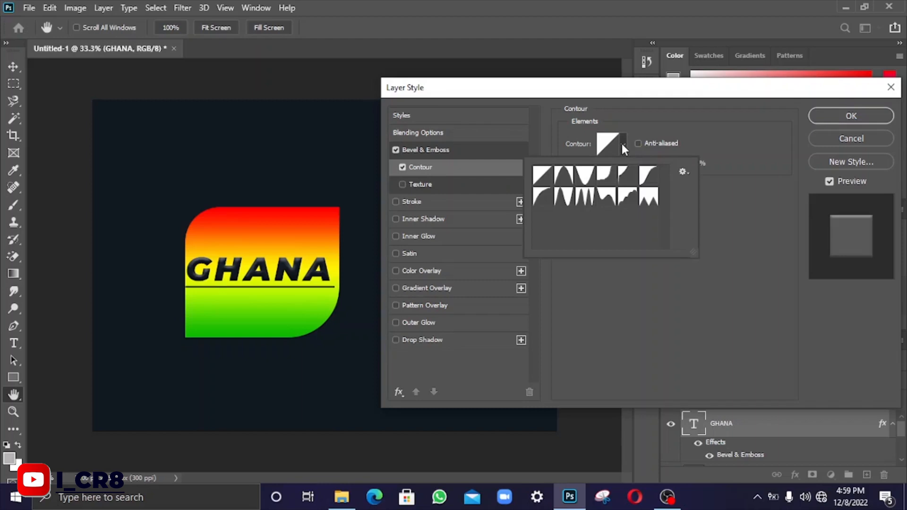
{"action": "left_click", "coordinate": [589, 182]}
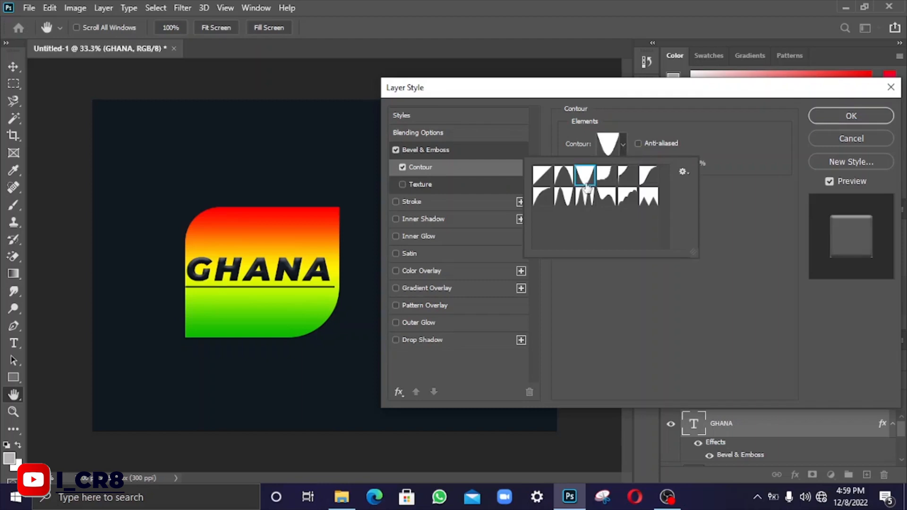
{"action": "left_click", "coordinate": [544, 180]}
{"action": "left_click", "coordinate": [543, 200]}
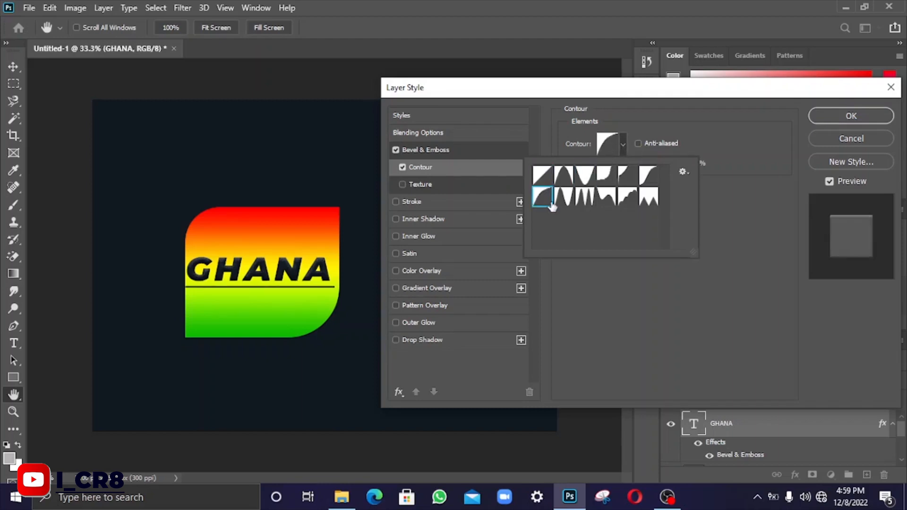
{"action": "left_click", "coordinate": [562, 201]}
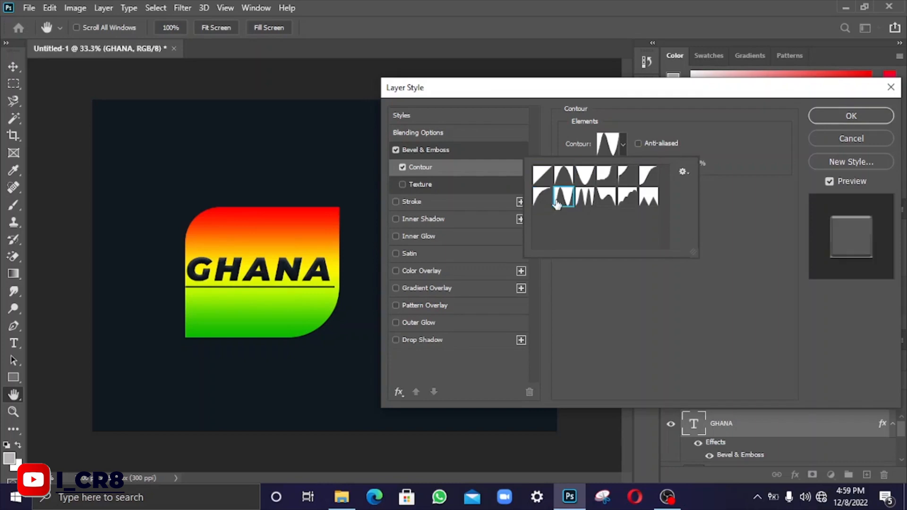
{"action": "left_click", "coordinate": [595, 206]}
{"action": "left_click", "coordinate": [602, 203]}
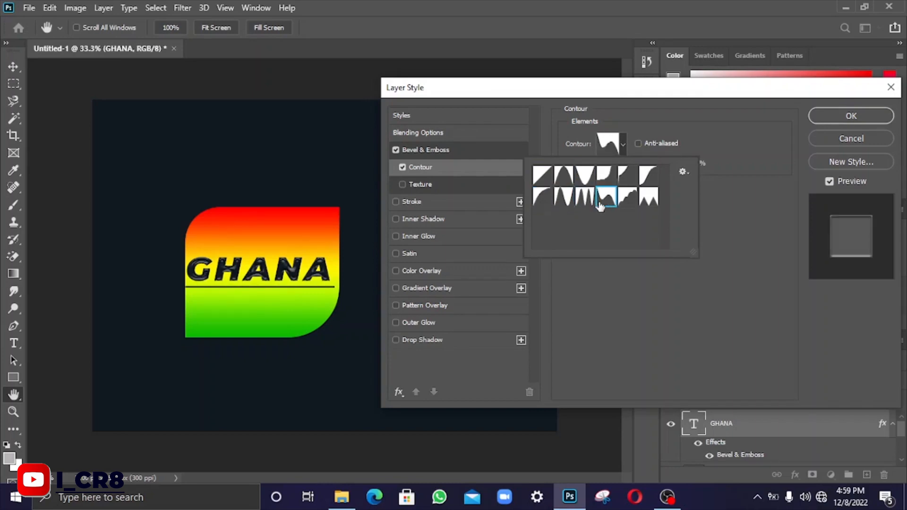
{"action": "left_click", "coordinate": [626, 204]}
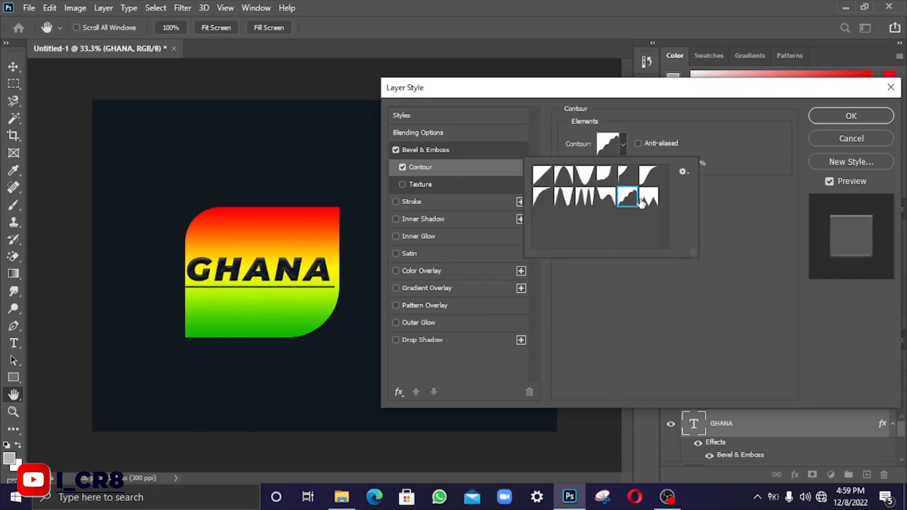
{"action": "left_click", "coordinate": [644, 198]}
{"action": "left_click", "coordinate": [643, 177]}
{"action": "left_click", "coordinate": [628, 181]}
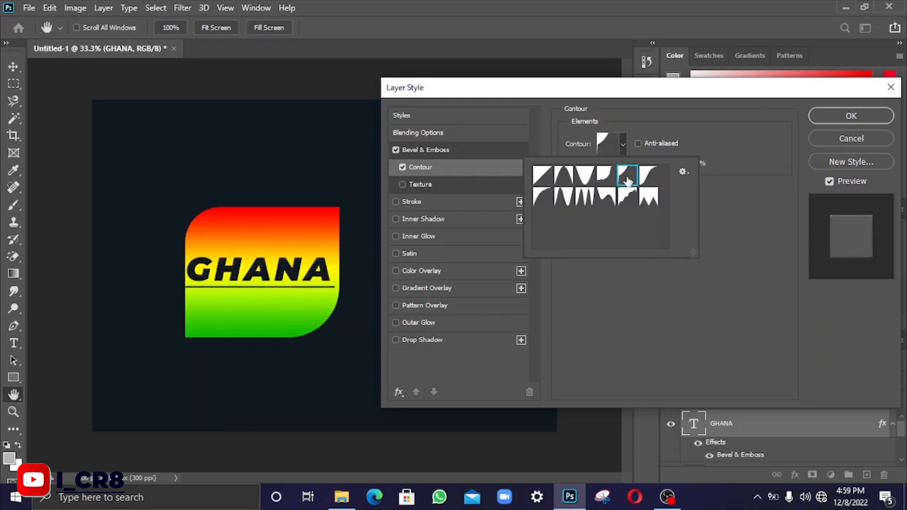
{"action": "left_click", "coordinate": [607, 179]}
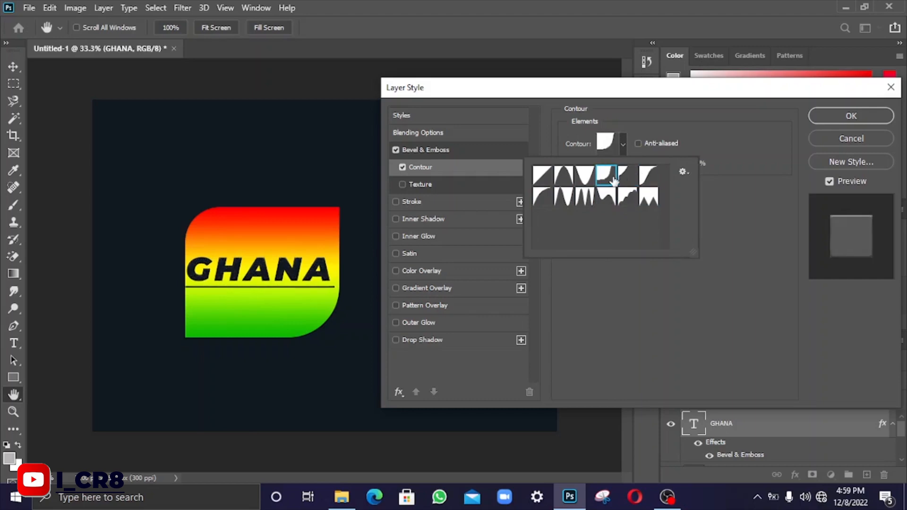
{"action": "left_click", "coordinate": [567, 182]}
{"action": "left_click", "coordinate": [569, 205]}
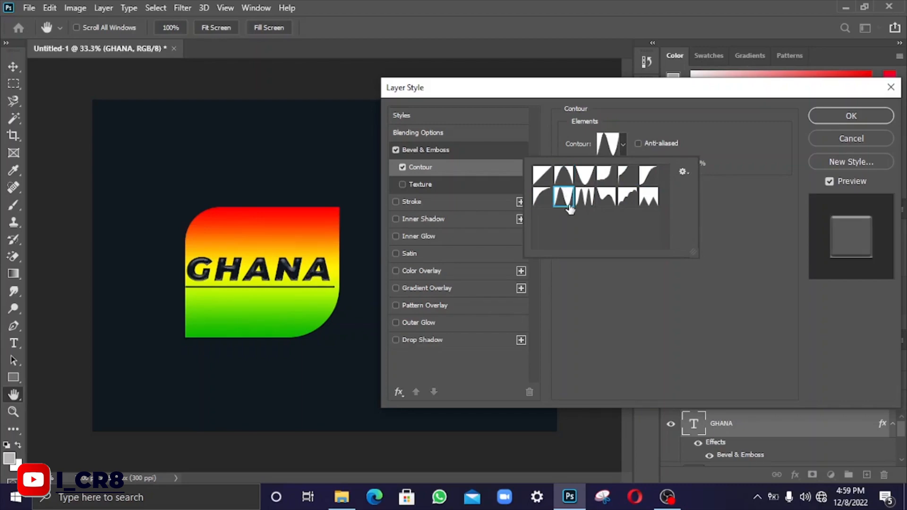
{"action": "left_click", "coordinate": [739, 143]}
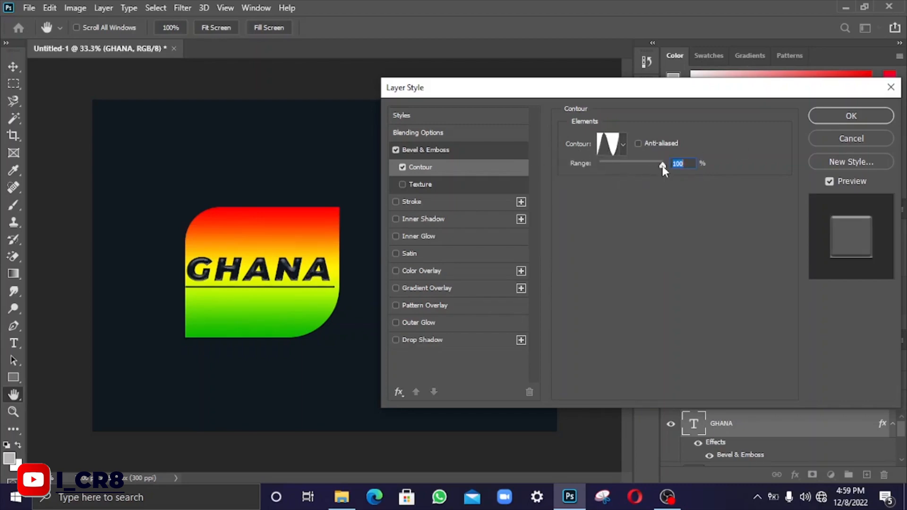
{"action": "left_click_drag", "start_coordinate": [663, 168], "coordinate": [644, 196]}
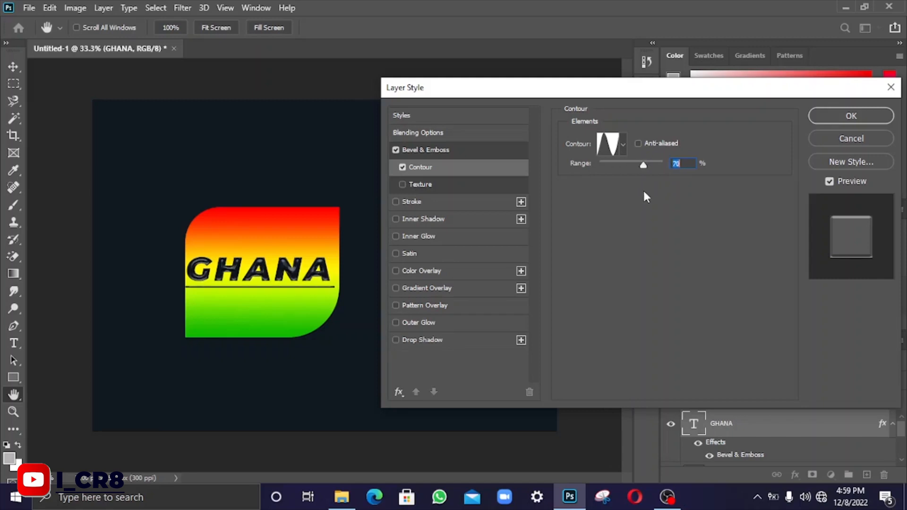
Step: Replace the bevel's Contour with Texture and try the third and fourth patterns of the Trees group
{"action": "left_click", "coordinate": [424, 185]}
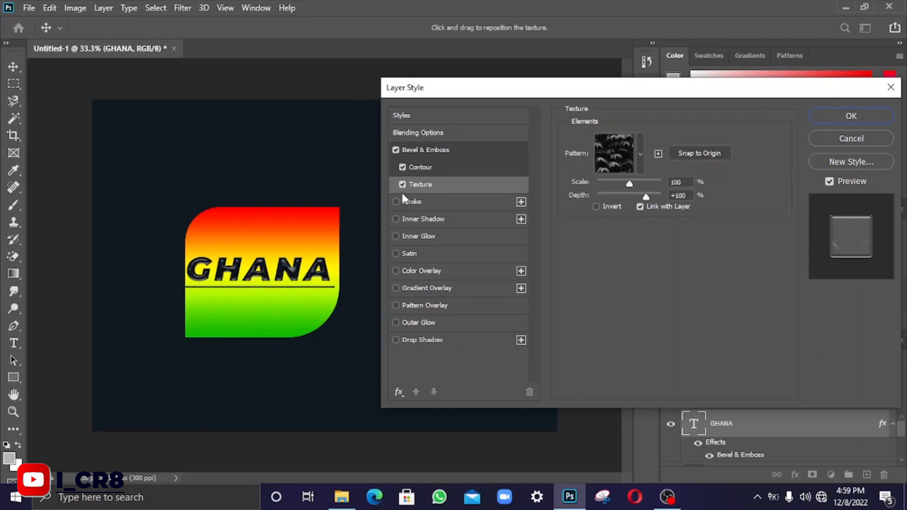
{"action": "left_click", "coordinate": [402, 166]}
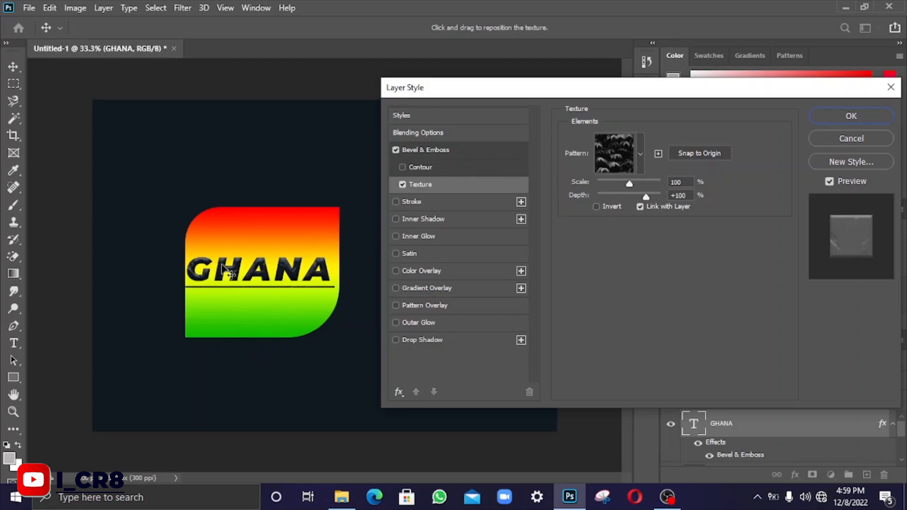
{"action": "left_click", "coordinate": [640, 159]}
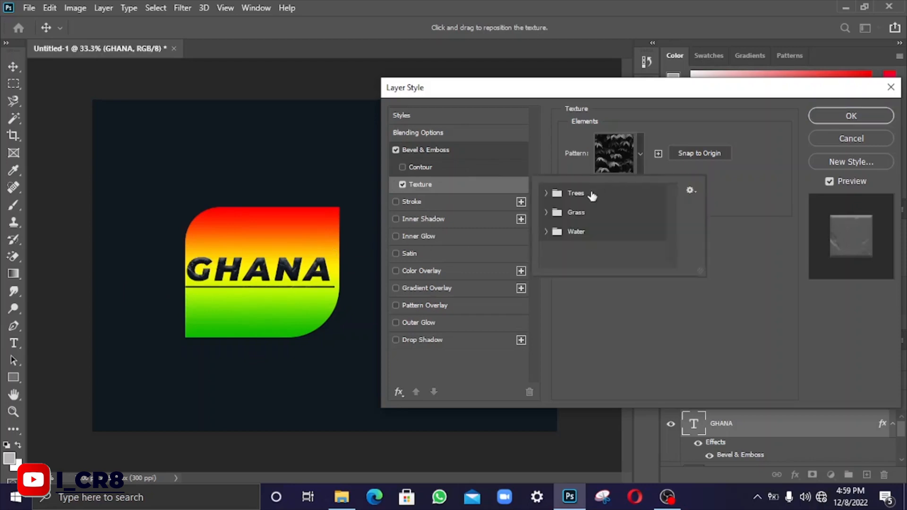
{"action": "left_click", "coordinate": [546, 194]}
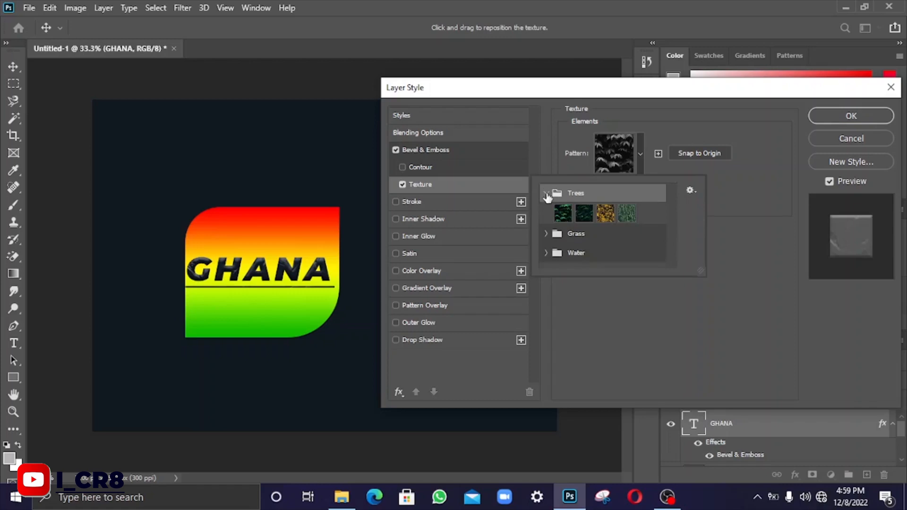
{"action": "left_click", "coordinate": [604, 214]}
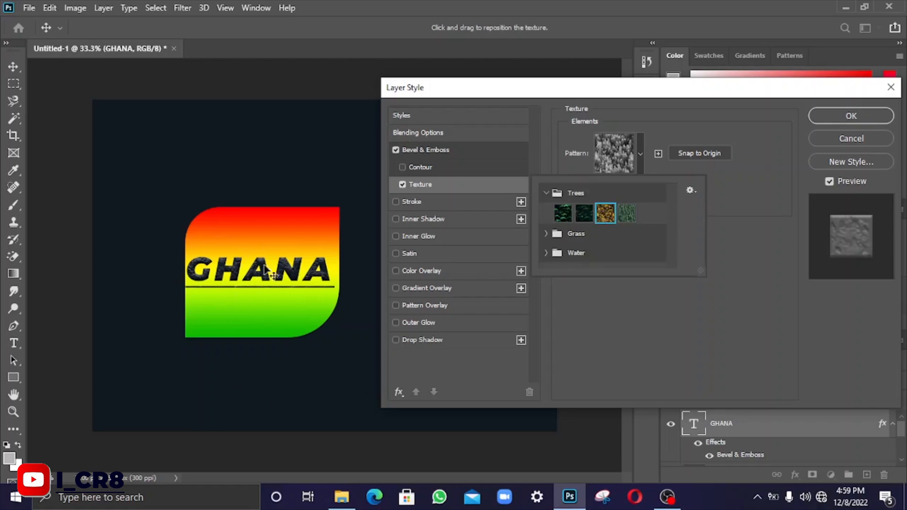
{"action": "left_click", "coordinate": [627, 213]}
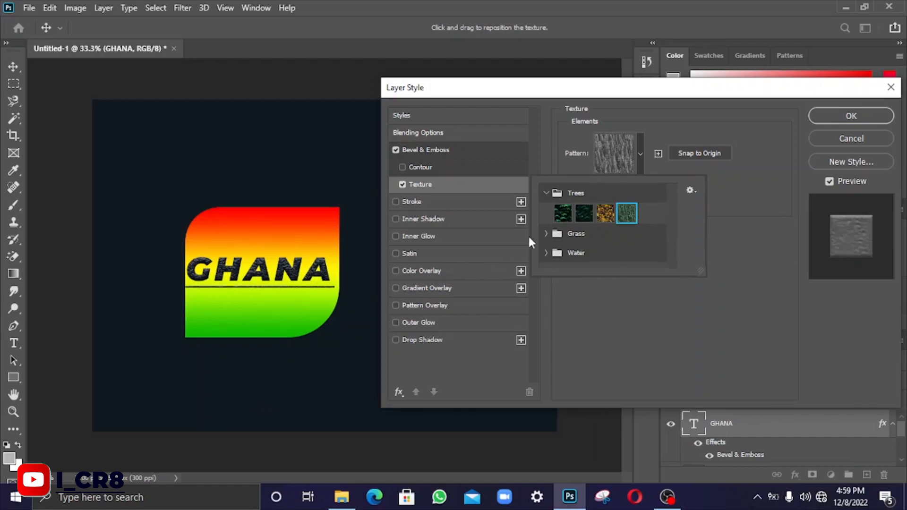
Step: Try the third Grass pattern as the bevel texture, followed by the first Water pattern
{"action": "left_click", "coordinate": [547, 233]}
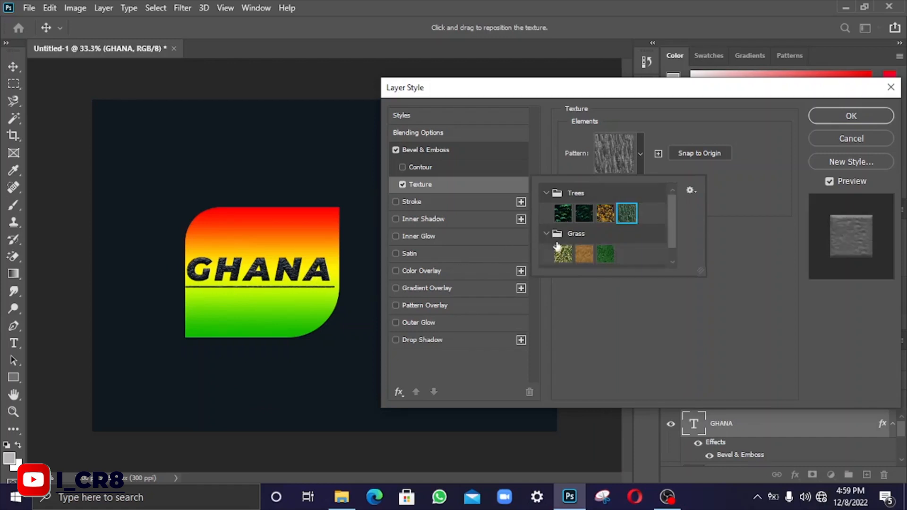
{"action": "left_click", "coordinate": [598, 253]}
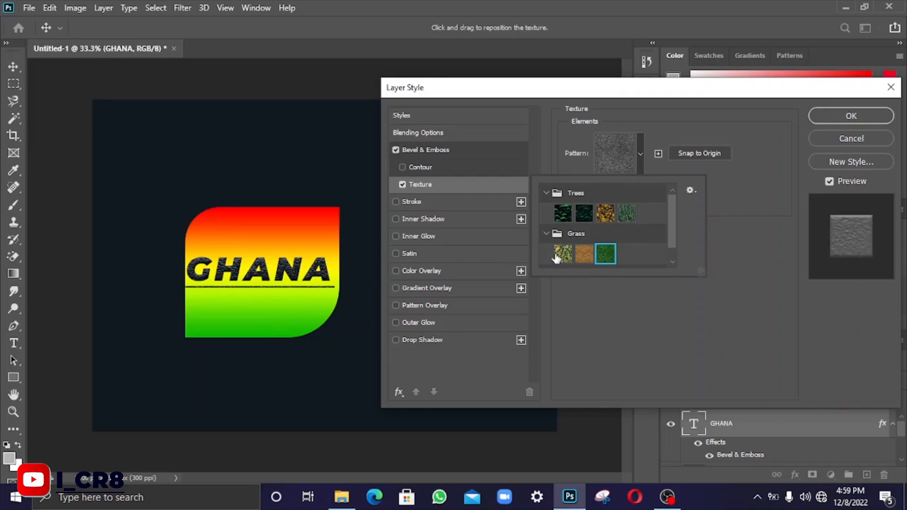
{"action": "left_click", "coordinate": [551, 237]}
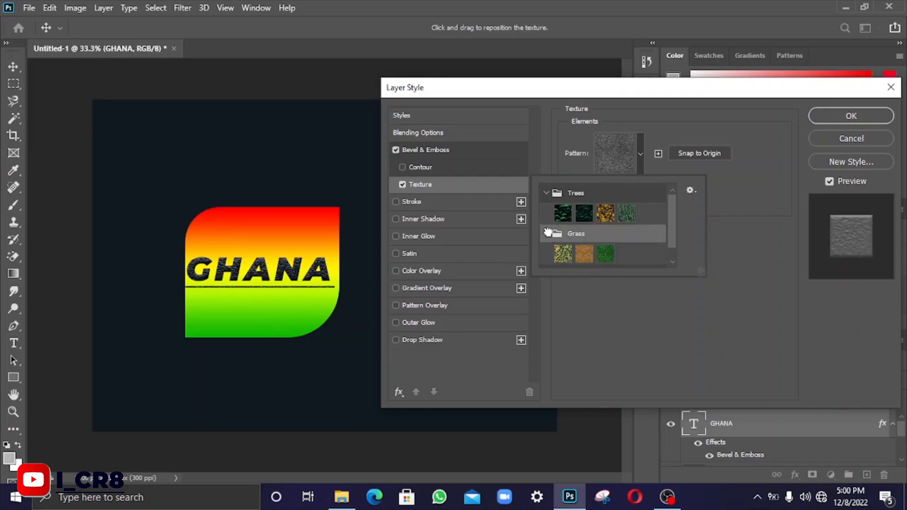
{"action": "left_click", "coordinate": [548, 234]}
{"action": "left_click", "coordinate": [552, 256]}
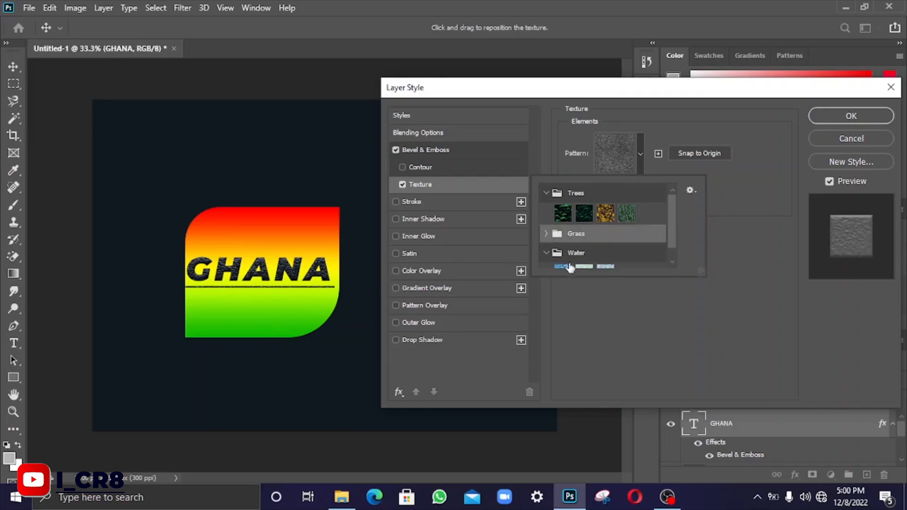
{"action": "left_click", "coordinate": [567, 266]}
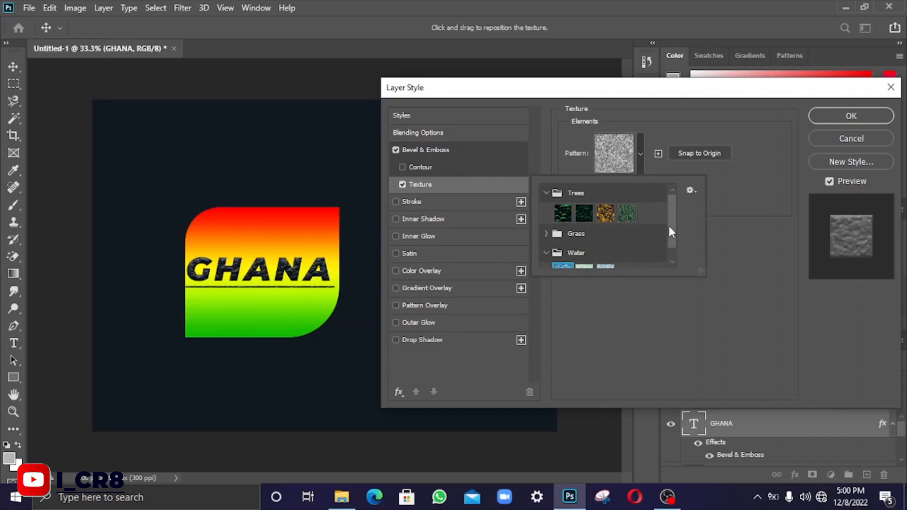
{"action": "scroll", "coordinate": [671, 221], "scroll_direction": "down", "scroll_amount": 1}
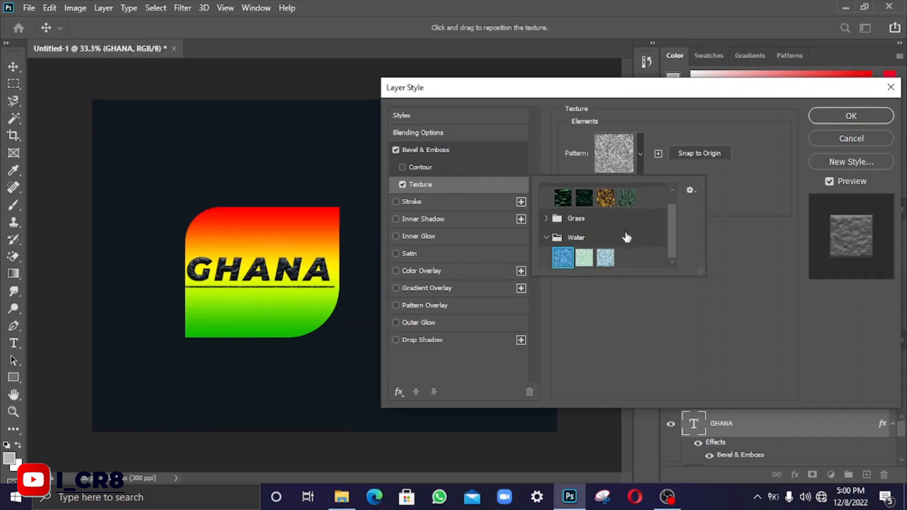
Step: Try the bevel texture at 27% scale and +22% depth, and switch the texture off
{"action": "left_click", "coordinate": [409, 185]}
{"action": "left_click", "coordinate": [409, 186]}
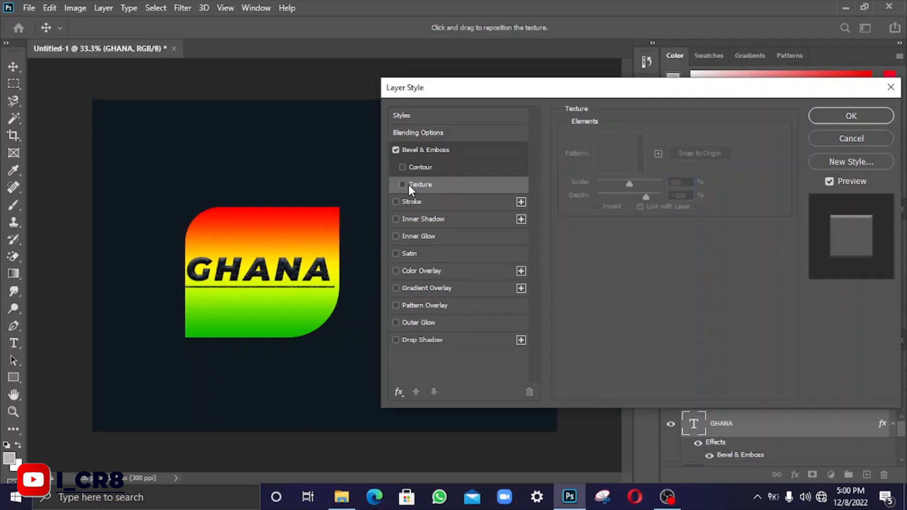
{"action": "left_click", "coordinate": [409, 185]}
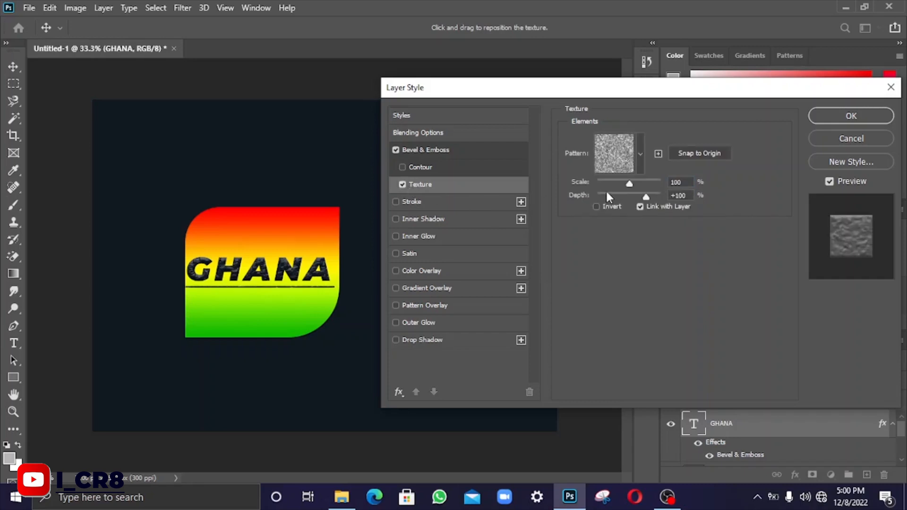
{"action": "left_click_drag", "start_coordinate": [629, 182], "coordinate": [651, 182]}
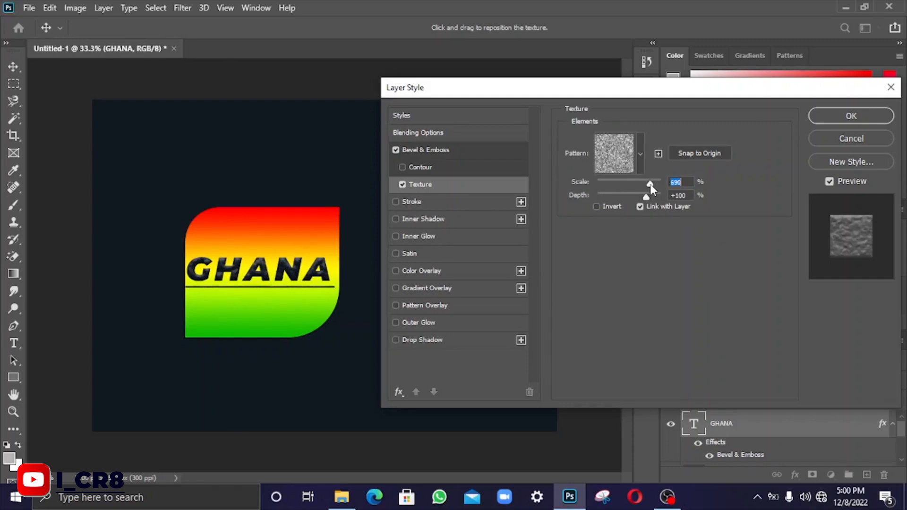
{"action": "left_click_drag", "start_coordinate": [650, 183], "coordinate": [633, 195]}
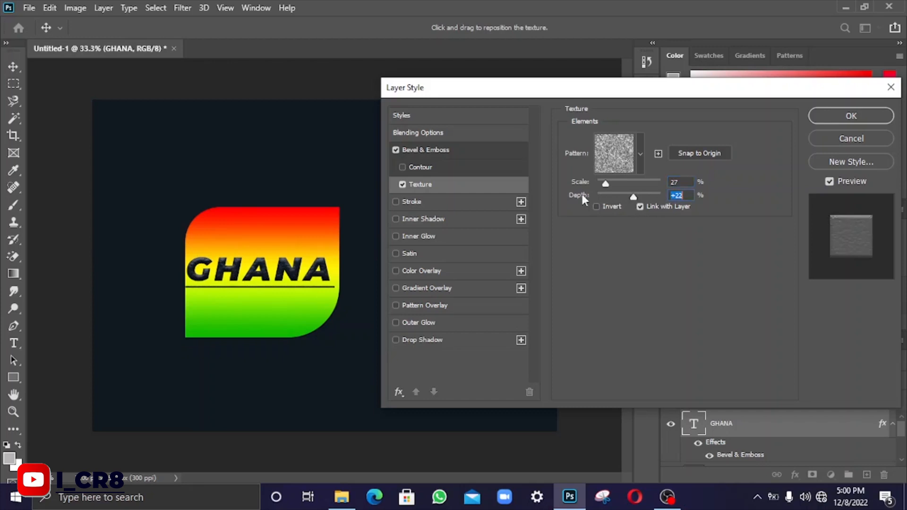
{"action": "left_click", "coordinate": [403, 184]}
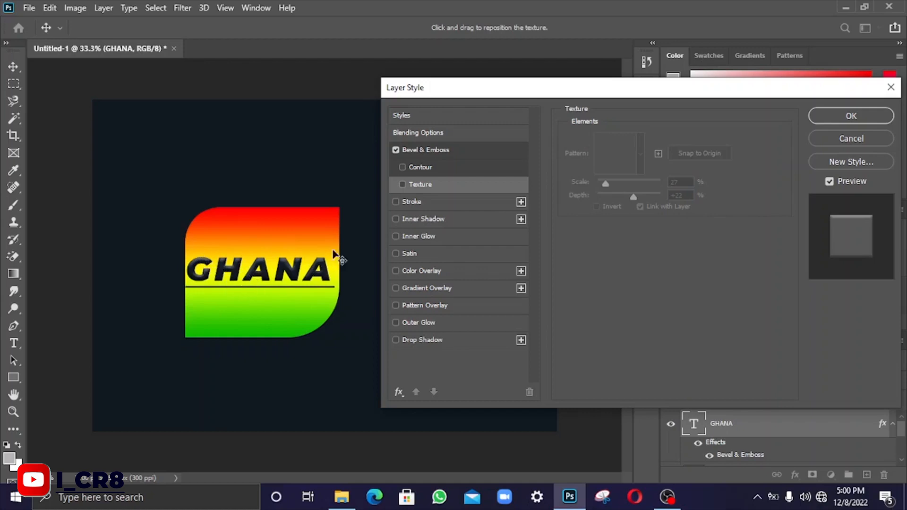
Step: Add a Stroke effect to the GHANA text in white (ffffff) with its position set to Outside
{"action": "left_click", "coordinate": [420, 201]}
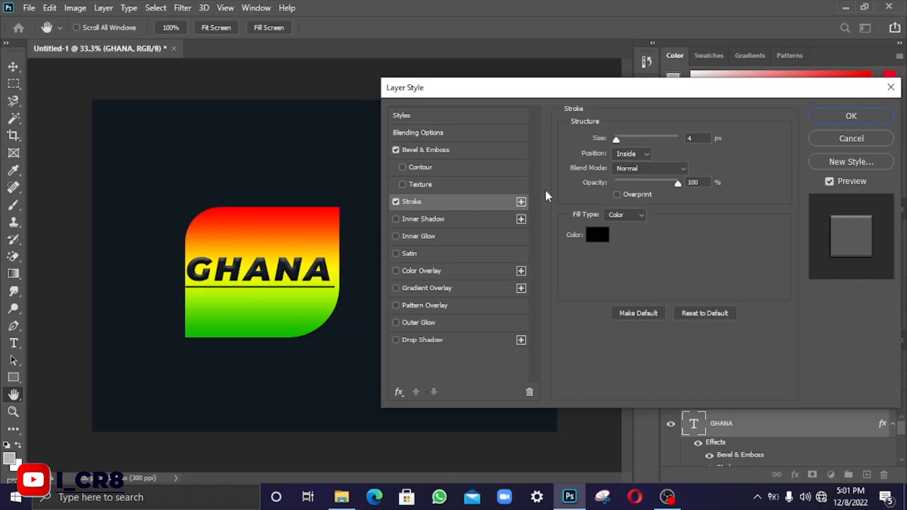
{"action": "left_click", "coordinate": [596, 236]}
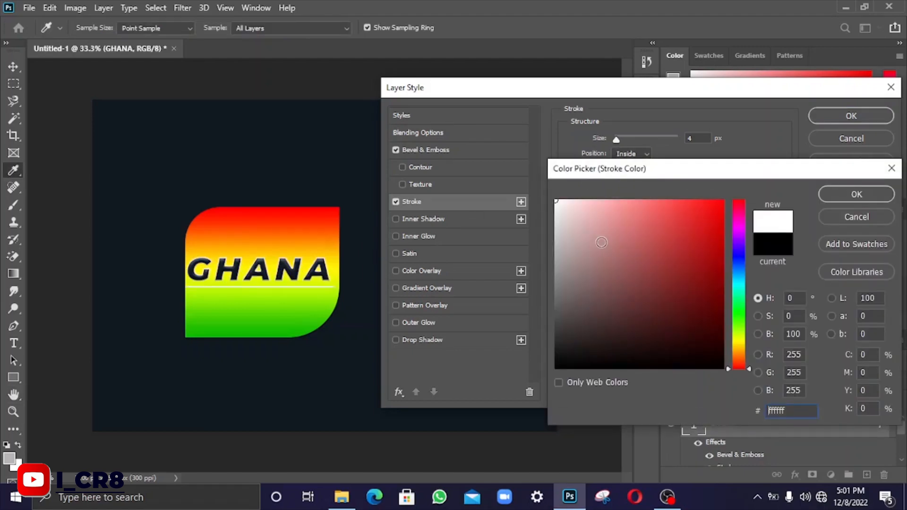
{"action": "left_click", "coordinate": [845, 195]}
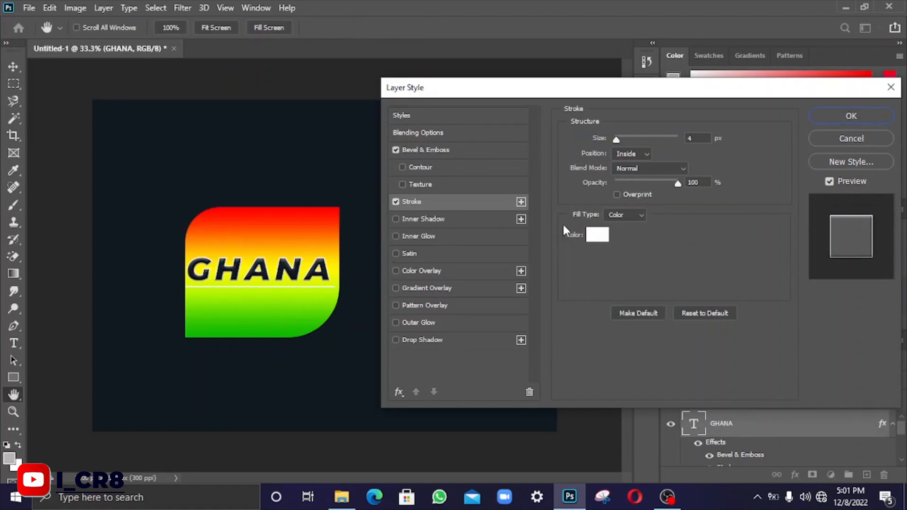
{"action": "left_click", "coordinate": [638, 153]}
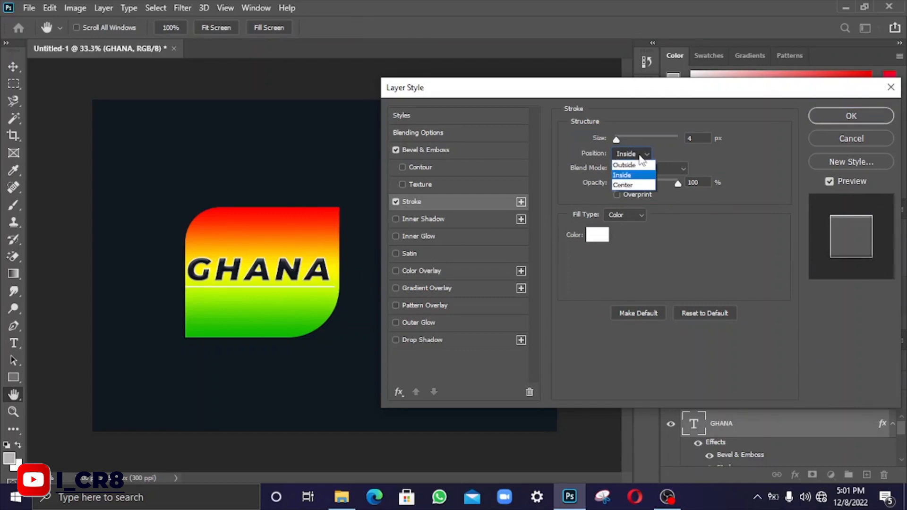
{"action": "left_click", "coordinate": [633, 165]}
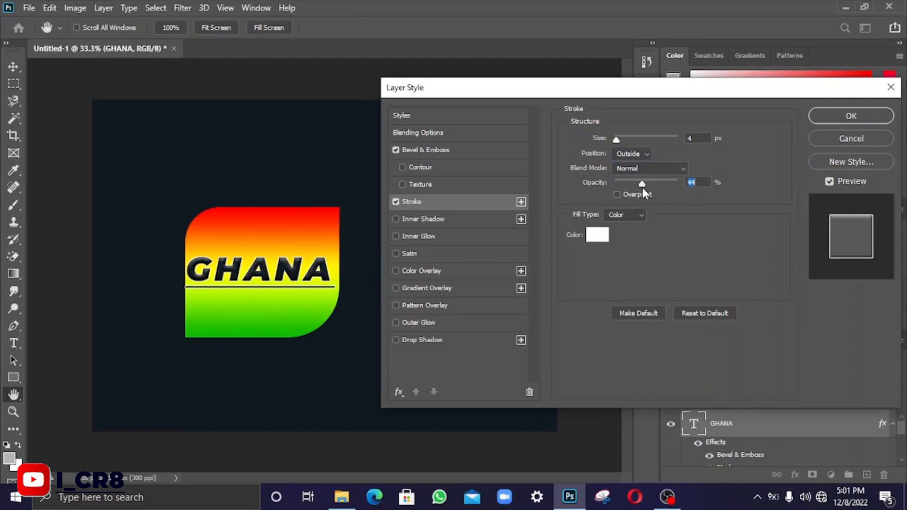
Step: Try the stroke at several opacities, ending at 50%, and switch the Stroke effect off
{"action": "mouse_move", "coordinate": [633, 186]}
{"action": "left_mouse_down"}
{"action": "mouse_move", "coordinate": [603, 183]}
{"action": "mouse_move", "coordinate": [642, 183]}
{"action": "mouse_move", "coordinate": [586, 186]}
{"action": "mouse_move", "coordinate": [641, 196]}
{"action": "mouse_move", "coordinate": [617, 197]}
{"action": "mouse_move", "coordinate": [654, 189]}
{"action": "left_mouse_up"}
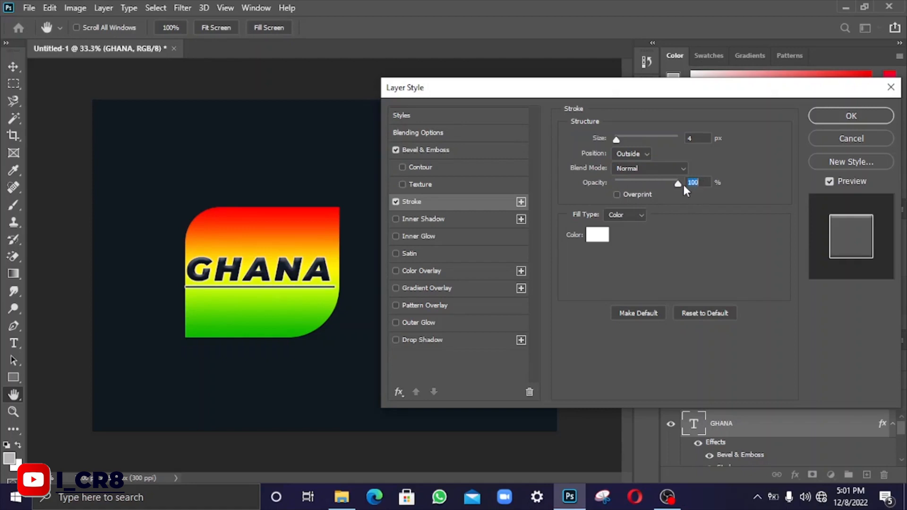
{"action": "mouse_move", "coordinate": [679, 186]}
{"action": "left_mouse_down"}
{"action": "mouse_move", "coordinate": [650, 218]}
{"action": "mouse_move", "coordinate": [636, 216]}
{"action": "mouse_move", "coordinate": [670, 219]}
{"action": "mouse_move", "coordinate": [631, 211]}
{"action": "mouse_move", "coordinate": [660, 209]}
{"action": "left_mouse_up"}
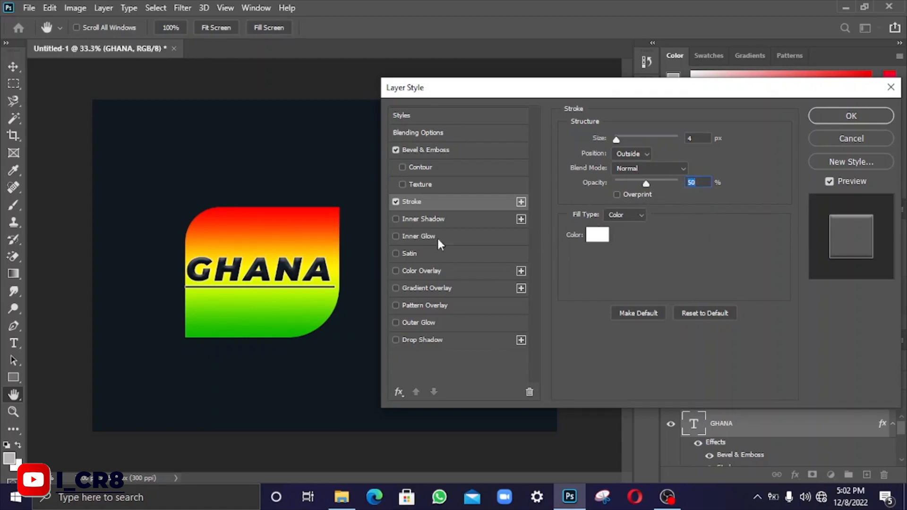
{"action": "left_click", "coordinate": [396, 201]}
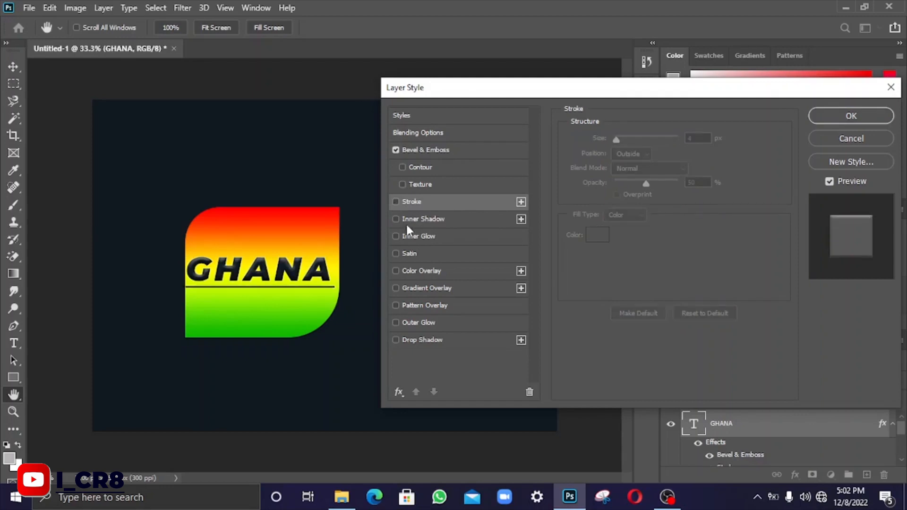
Step: Enable Inner Shadow on the GHANA text and raise its opacity to 64%
{"action": "left_click", "coordinate": [403, 222]}
{"action": "left_click", "coordinate": [411, 220]}
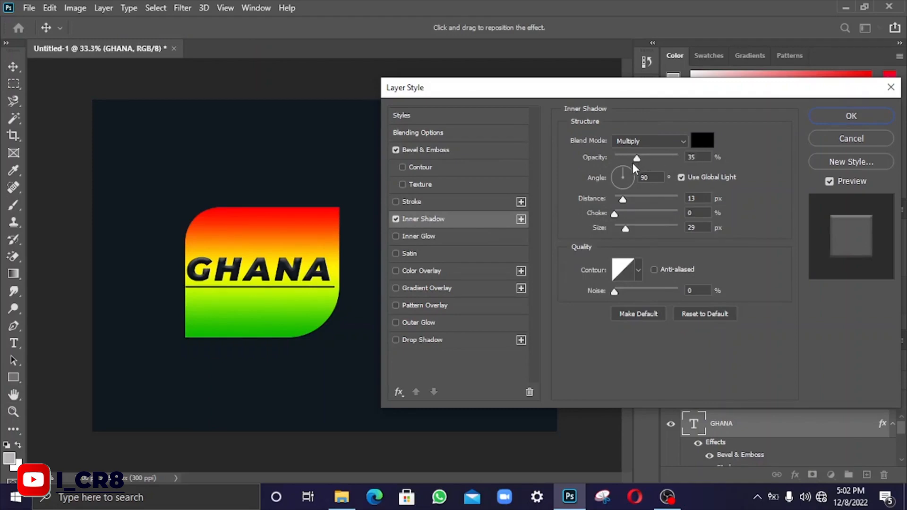
{"action": "mouse_move", "coordinate": [637, 158]}
{"action": "left_mouse_down"}
{"action": "mouse_move", "coordinate": [676, 157]}
{"action": "mouse_move", "coordinate": [677, 166]}
{"action": "mouse_move", "coordinate": [614, 159]}
{"action": "mouse_move", "coordinate": [677, 163]}
{"action": "mouse_move", "coordinate": [632, 168]}
{"action": "mouse_move", "coordinate": [672, 163]}
{"action": "mouse_move", "coordinate": [649, 171]}
{"action": "left_mouse_up"}
{"action": "mouse_move", "coordinate": [669, 167]}
{"action": "left_mouse_down"}
{"action": "mouse_move", "coordinate": [708, 166]}
{"action": "mouse_move", "coordinate": [637, 171]}
{"action": "mouse_move", "coordinate": [677, 165]}
{"action": "mouse_move", "coordinate": [659, 170]}
{"action": "left_mouse_up"}
Step: Set the inner shadow's color to bright blue, 0d95eb
{"action": "left_click", "coordinate": [700, 142]}
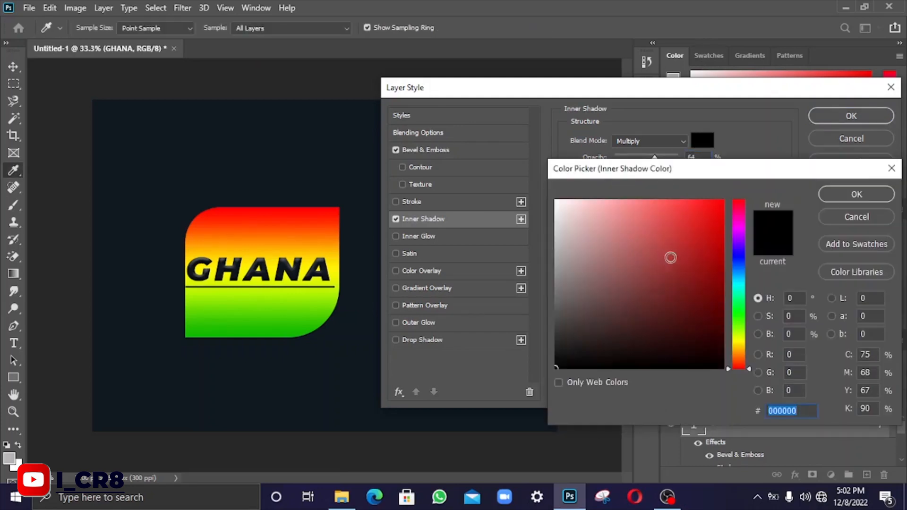
{"action": "left_click", "coordinate": [694, 251]}
{"action": "left_click_drag", "start_coordinate": [739, 255], "coordinate": [738, 274]}
{"action": "left_click", "coordinate": [714, 215]}
{"action": "left_click_drag", "start_coordinate": [714, 215], "coordinate": [715, 213]}
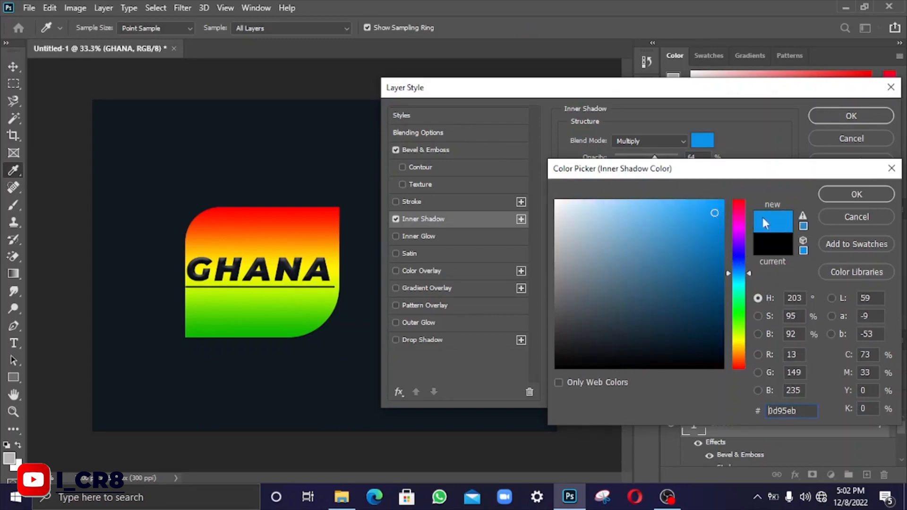
{"action": "left_click", "coordinate": [822, 194]}
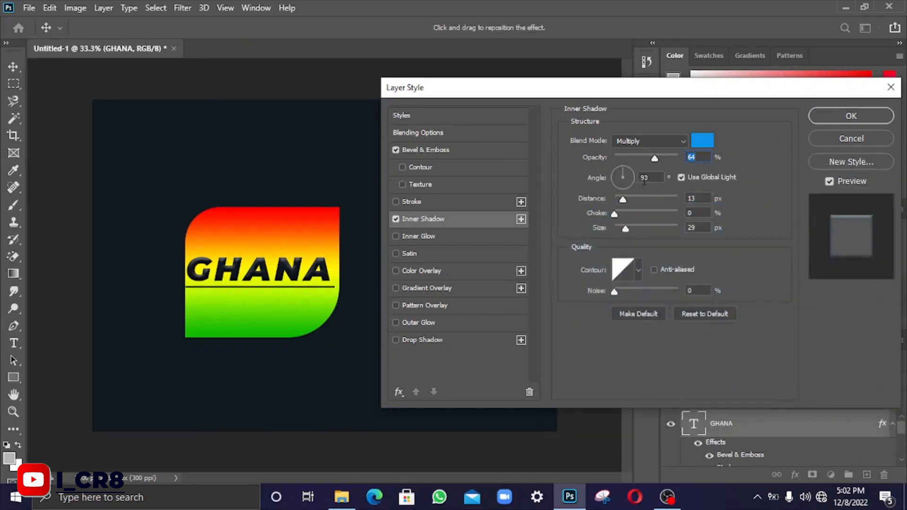
Step: Set the inner shadow's blend mode to Normal and its opacity to 50%
{"action": "left_click_drag", "start_coordinate": [655, 157], "coordinate": [630, 162]}
{"action": "left_click", "coordinate": [674, 140]}
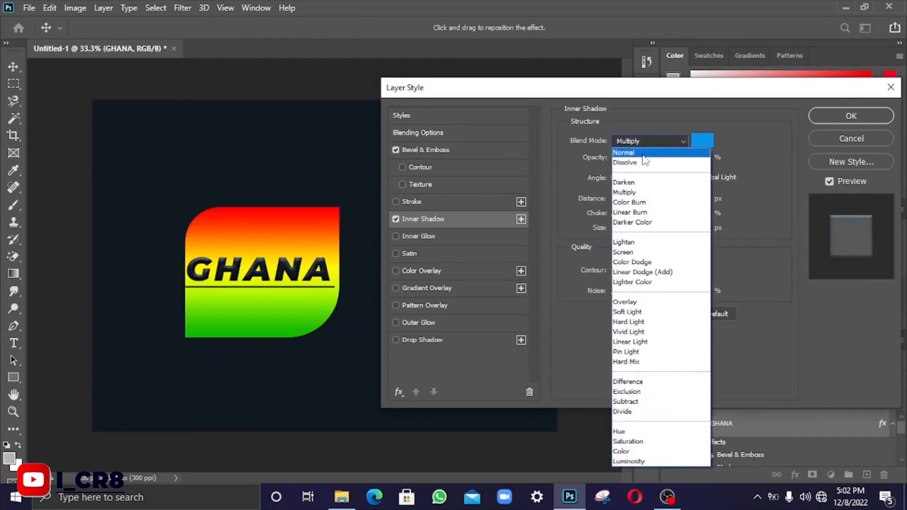
{"action": "left_click", "coordinate": [642, 154]}
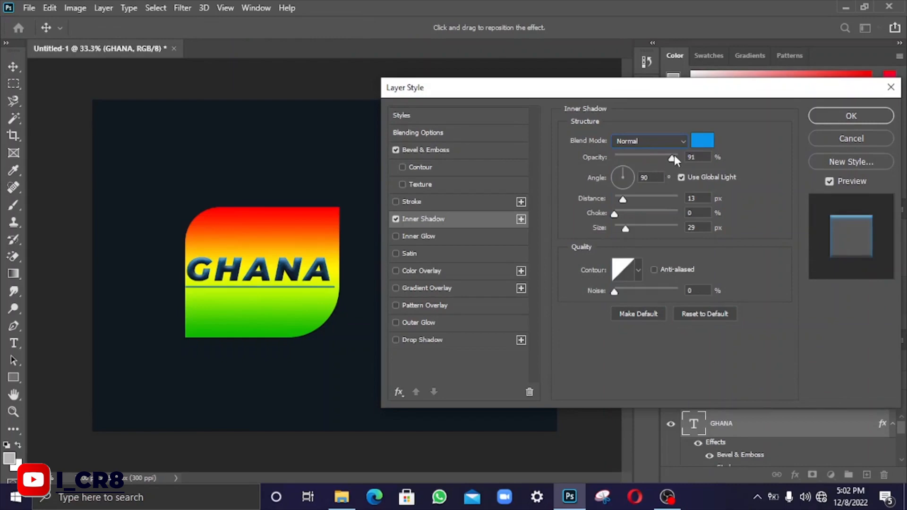
{"action": "mouse_move", "coordinate": [673, 155]}
{"action": "left_mouse_down"}
{"action": "mouse_move", "coordinate": [602, 160]}
{"action": "mouse_move", "coordinate": [690, 163]}
{"action": "mouse_move", "coordinate": [656, 165]}
{"action": "mouse_move", "coordinate": [678, 166]}
{"action": "left_mouse_up"}
{"action": "left_click_drag", "start_coordinate": [665, 158], "coordinate": [647, 161]}
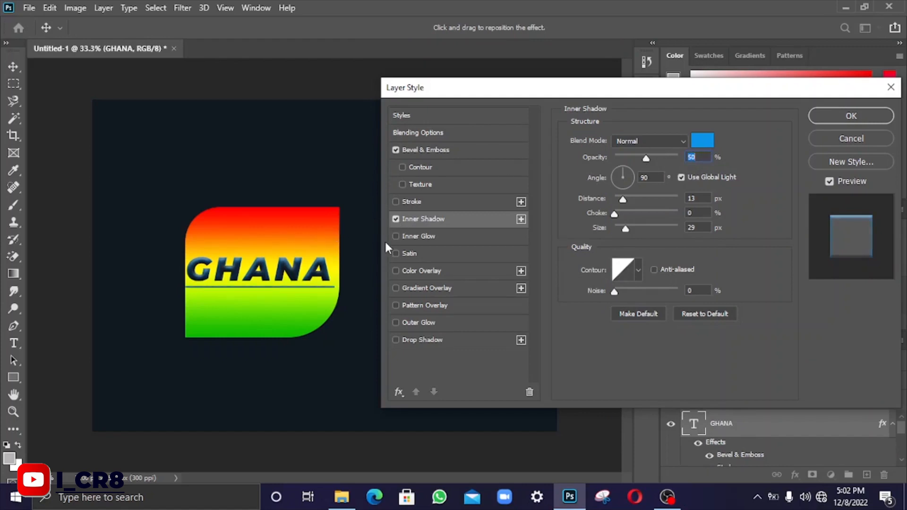
Step: Replace the Inner Shadow with an Inner Glow in Screen mode, colored red fc0909
{"action": "left_click", "coordinate": [395, 232]}
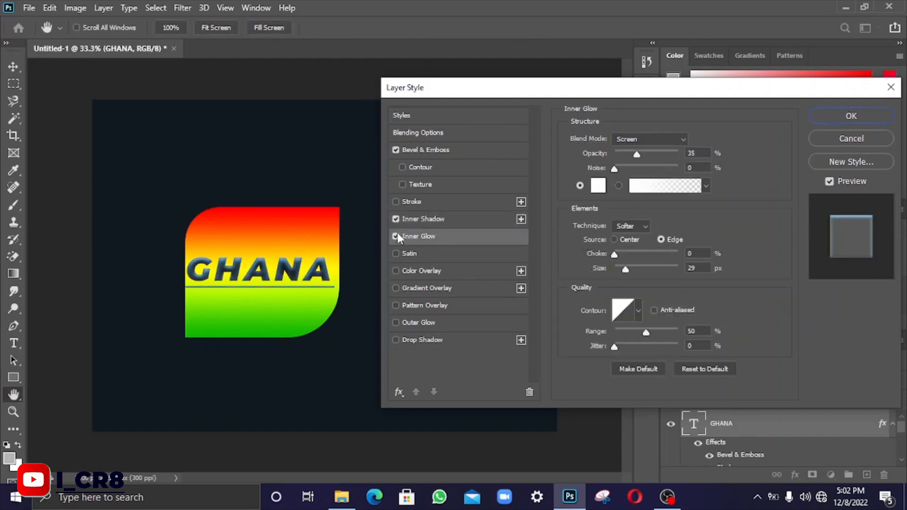
{"action": "left_click", "coordinate": [395, 220]}
{"action": "left_click", "coordinate": [649, 141]}
{"action": "left_click", "coordinate": [645, 141]}
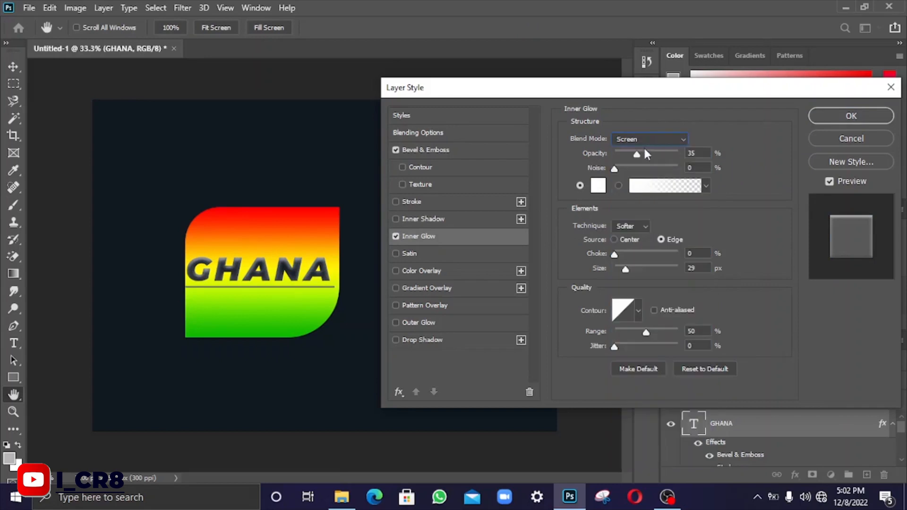
{"action": "left_click", "coordinate": [597, 187]}
{"action": "left_click_drag", "start_coordinate": [642, 255], "coordinate": [723, 200]}
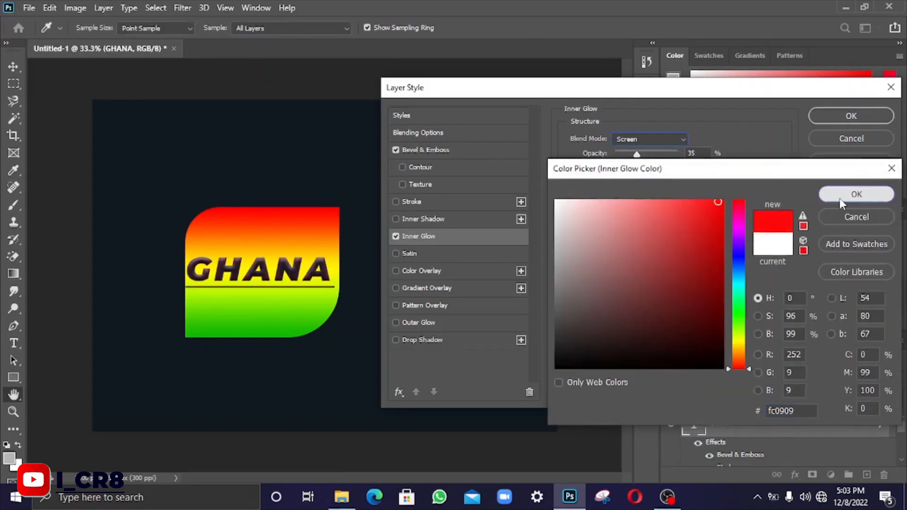
{"action": "left_click", "coordinate": [856, 194]}
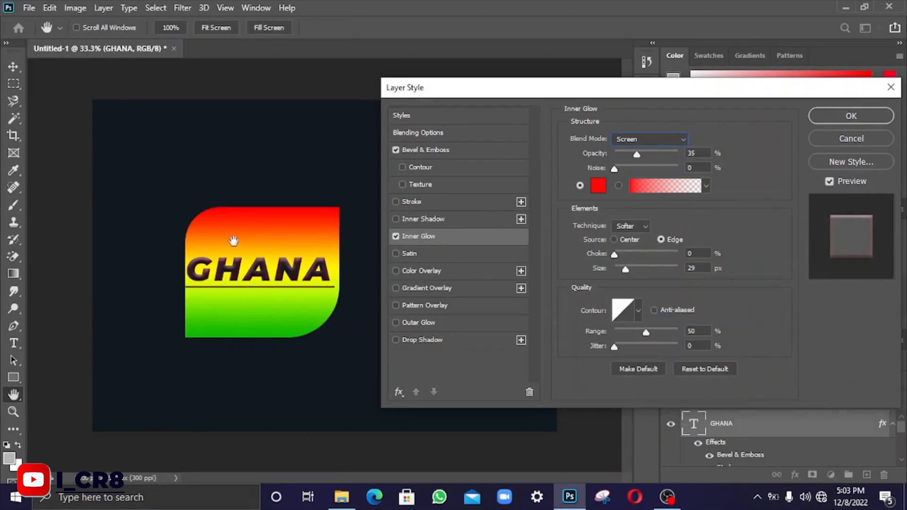
Step: Replace the Inner Glow with a Satin effect and set its opacity to 89%
{"action": "left_click", "coordinate": [418, 252]}
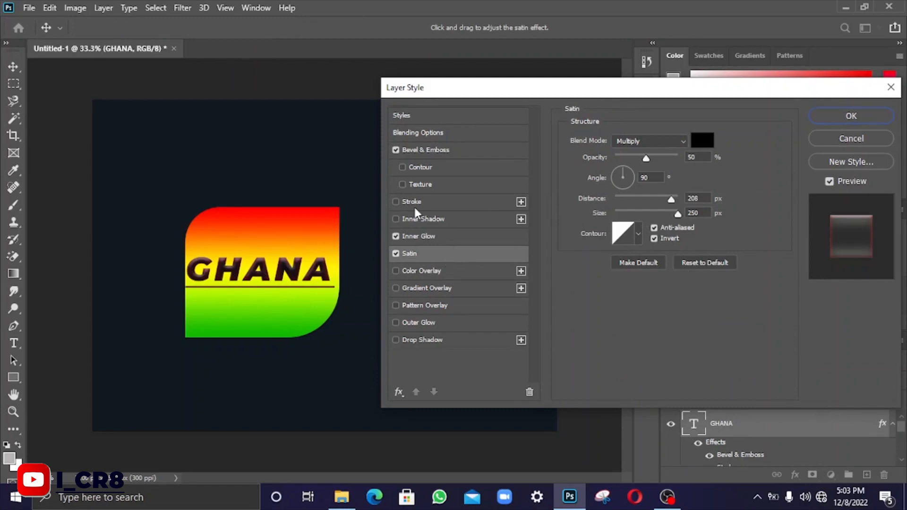
{"action": "left_click_drag", "start_coordinate": [646, 159], "coordinate": [564, 175]}
{"action": "left_click_drag", "start_coordinate": [614, 157], "coordinate": [676, 163]}
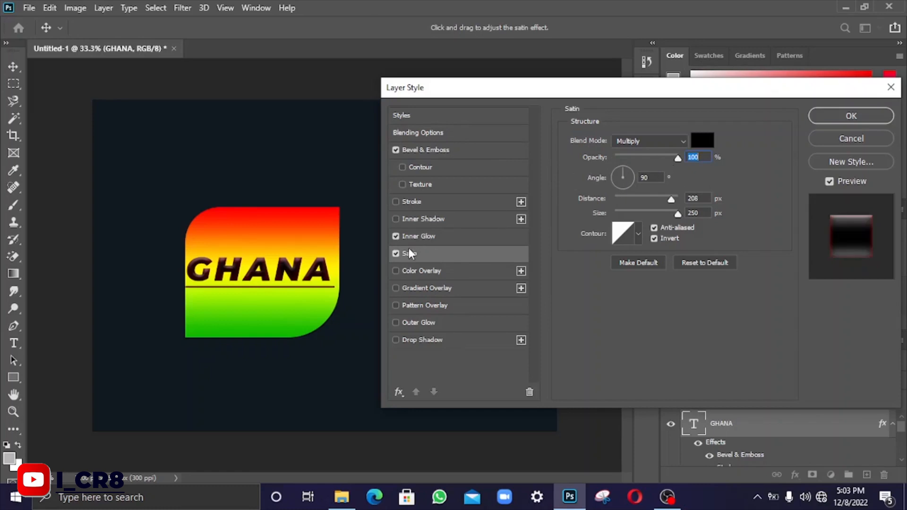
{"action": "left_click", "coordinate": [396, 252]}
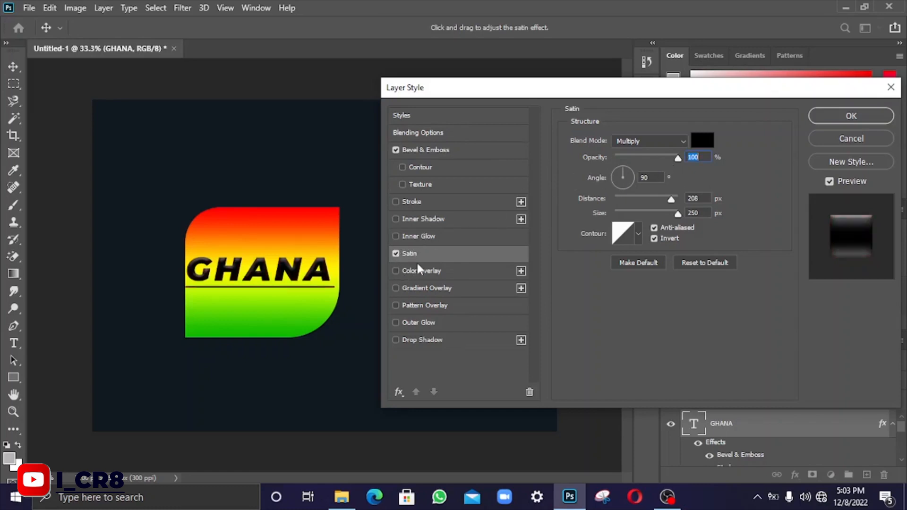
{"action": "left_click_drag", "start_coordinate": [672, 158], "coordinate": [708, 178]}
{"action": "mouse_move", "coordinate": [679, 157]}
{"action": "left_mouse_down"}
{"action": "mouse_move", "coordinate": [545, 152]}
{"action": "mouse_move", "coordinate": [725, 151]}
{"action": "mouse_move", "coordinate": [545, 179]}
{"action": "mouse_move", "coordinate": [673, 156]}
{"action": "left_mouse_up"}
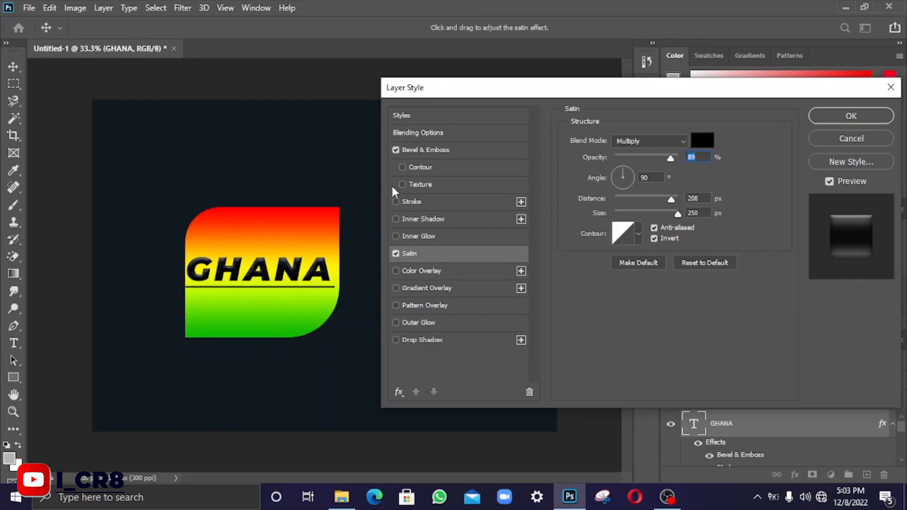
Step: Add a Color Overlay to the GHANA text and set its color to dark blue
{"action": "left_click", "coordinate": [412, 271]}
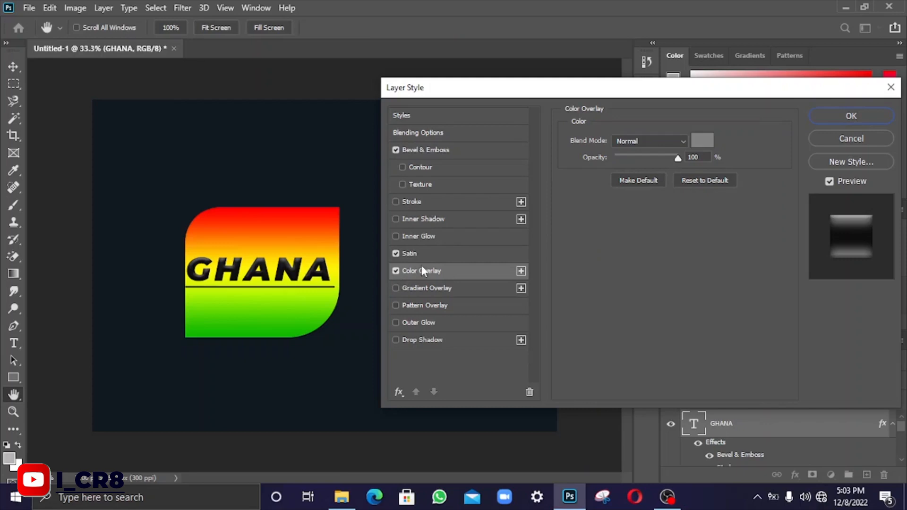
{"action": "left_click", "coordinate": [702, 140]}
{"action": "left_click", "coordinate": [693, 241]}
{"action": "left_click", "coordinate": [716, 264]}
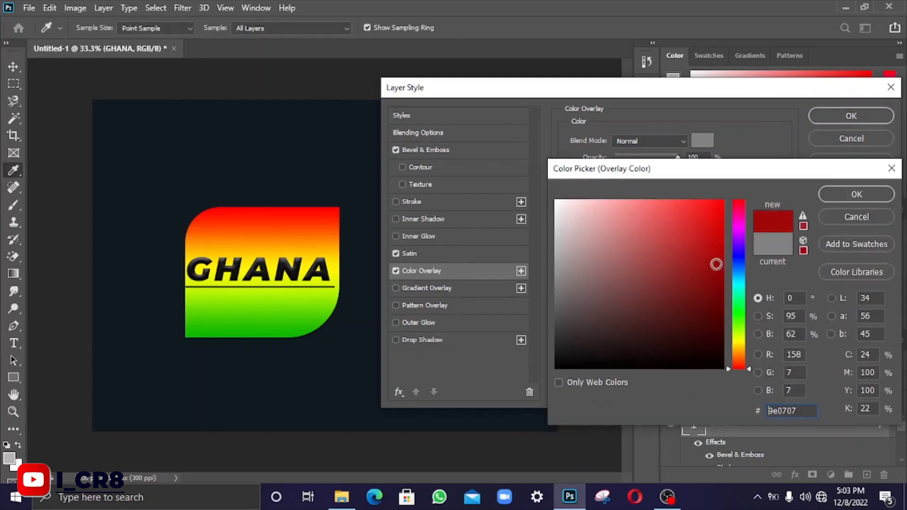
{"action": "left_click", "coordinate": [741, 252]}
{"action": "left_click", "coordinate": [860, 194]}
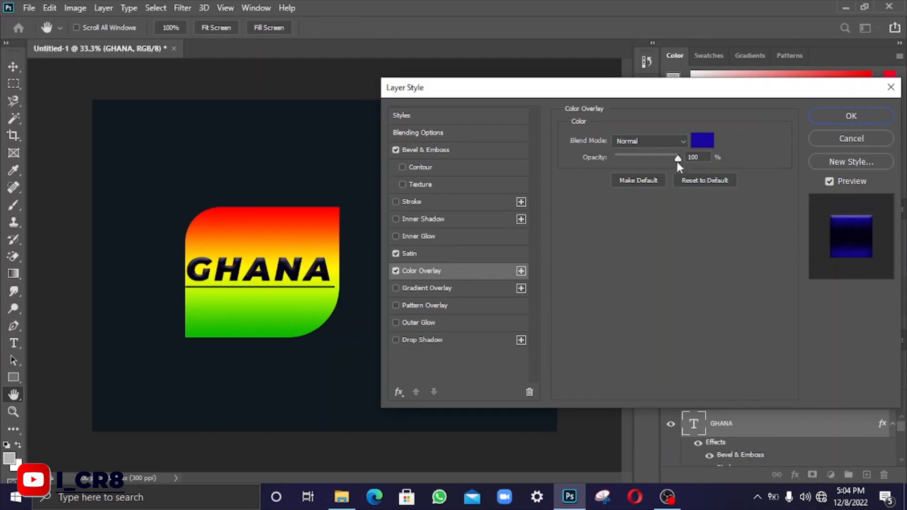
Step: Try the color overlay at 34% opacity and in Multiply, Lighter Color and Overlay modes, ending on the Subtract blend mode
{"action": "left_click_drag", "start_coordinate": [658, 158], "coordinate": [635, 158]}
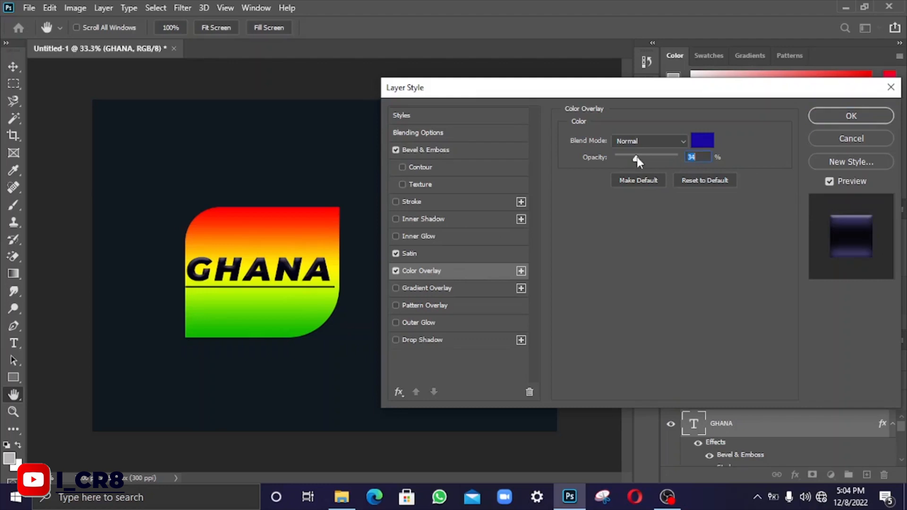
{"action": "left_click", "coordinate": [682, 140]}
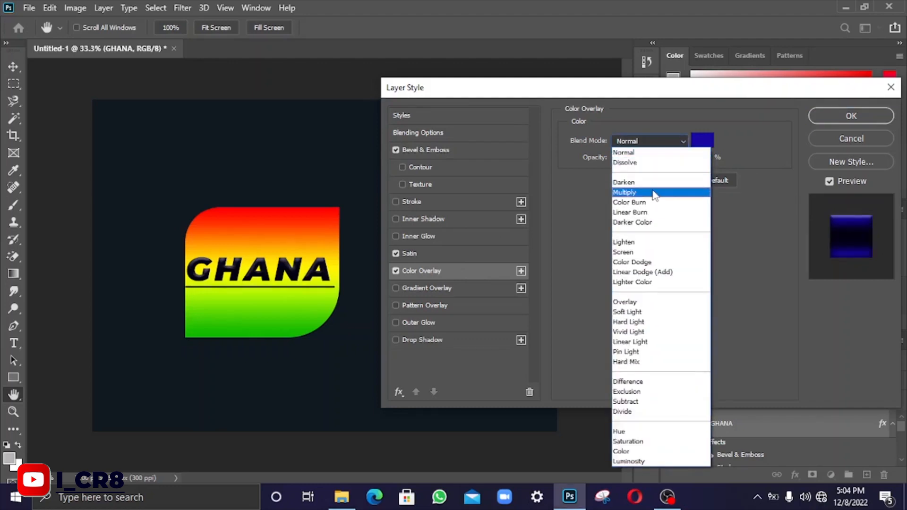
{"action": "left_click", "coordinate": [655, 193]}
{"action": "left_click", "coordinate": [668, 147]}
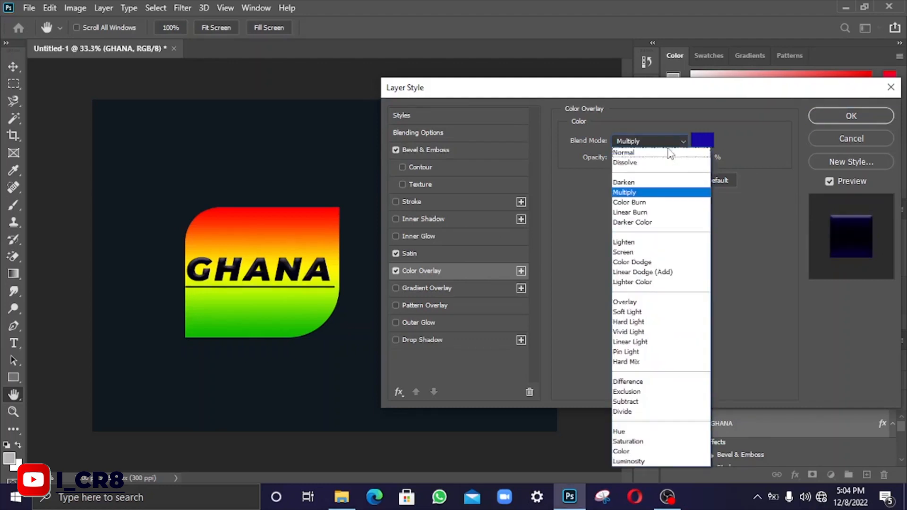
{"action": "left_click", "coordinate": [653, 280]}
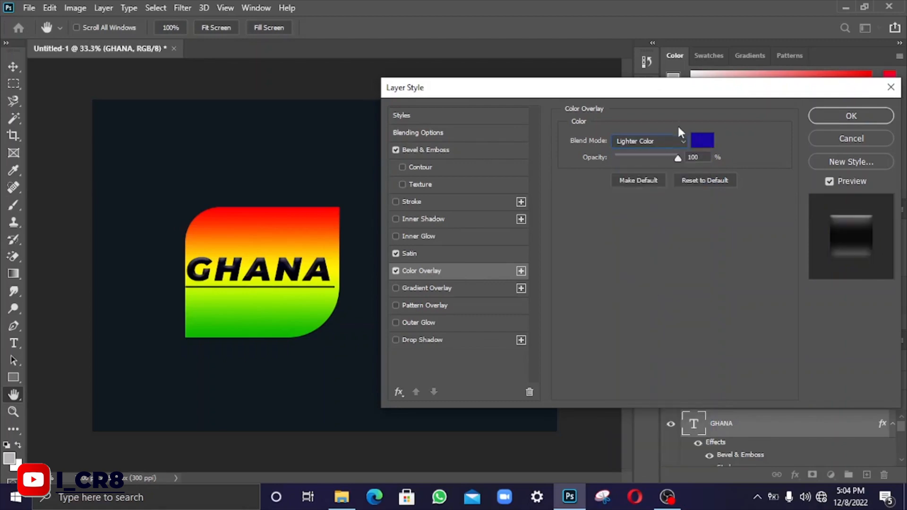
{"action": "left_click", "coordinate": [676, 140]}
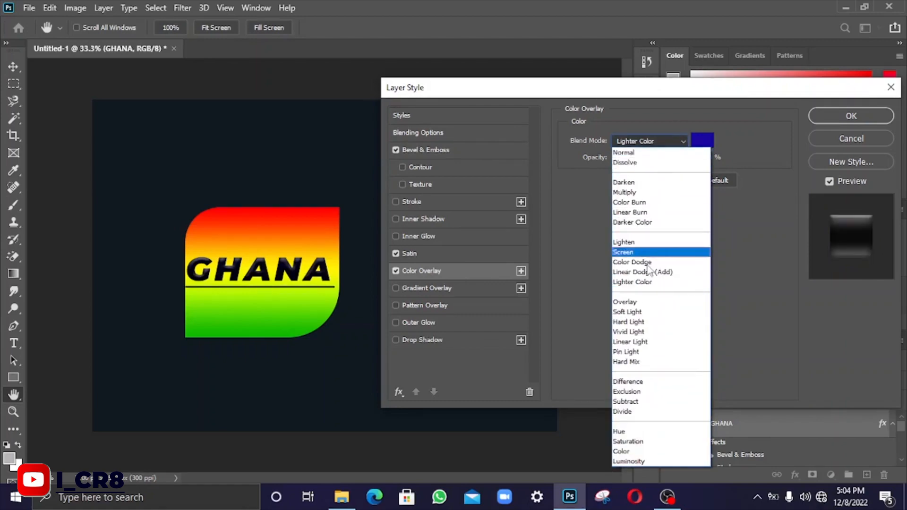
{"action": "left_click", "coordinate": [646, 303]}
{"action": "left_click", "coordinate": [673, 144]}
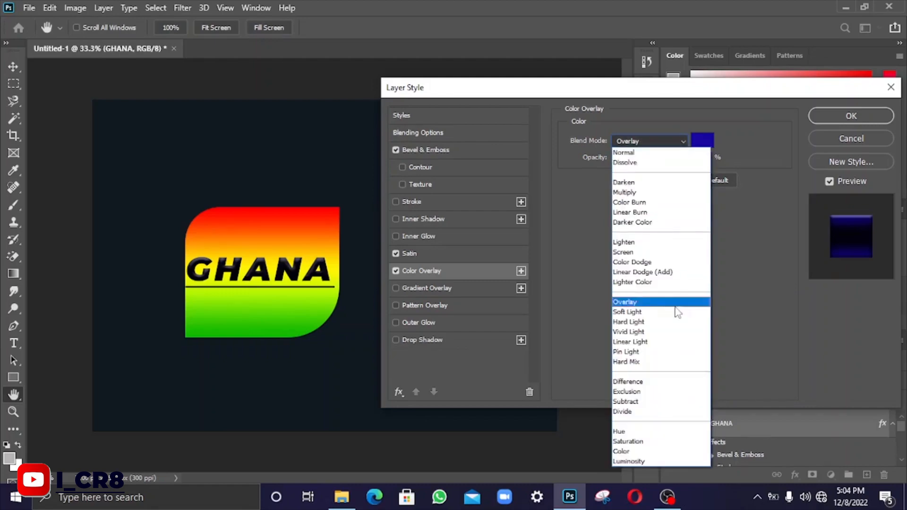
{"action": "left_click", "coordinate": [659, 403]}
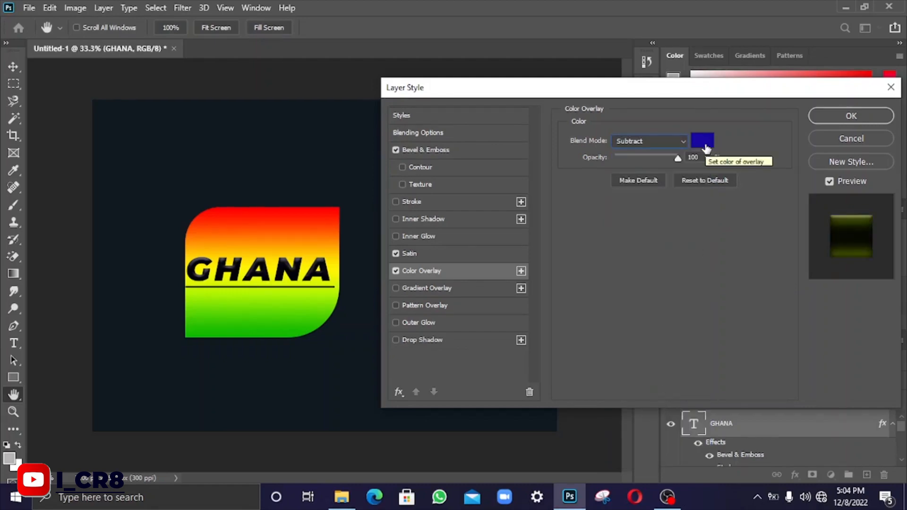
Step: Enable Gradient Overlay on the GHANA text and switch Bevel & Emboss off
{"action": "left_click", "coordinate": [435, 287]}
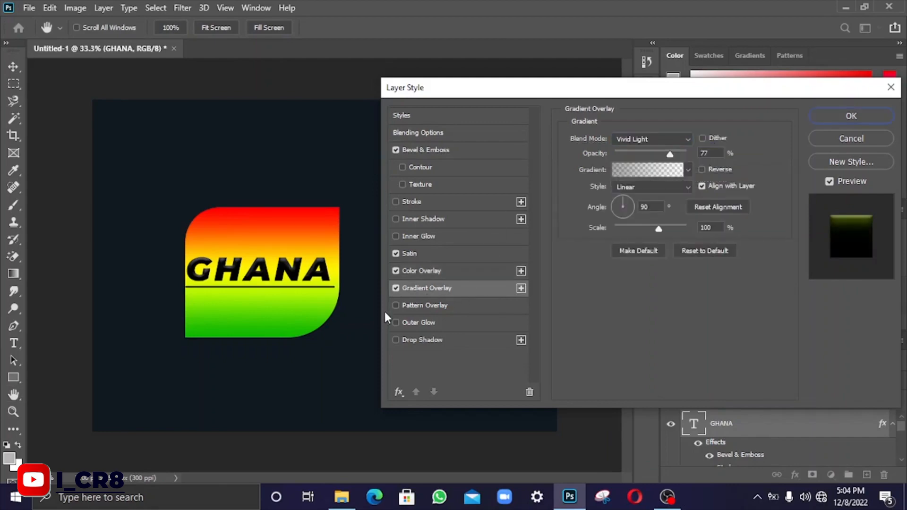
{"action": "left_click", "coordinate": [397, 149]}
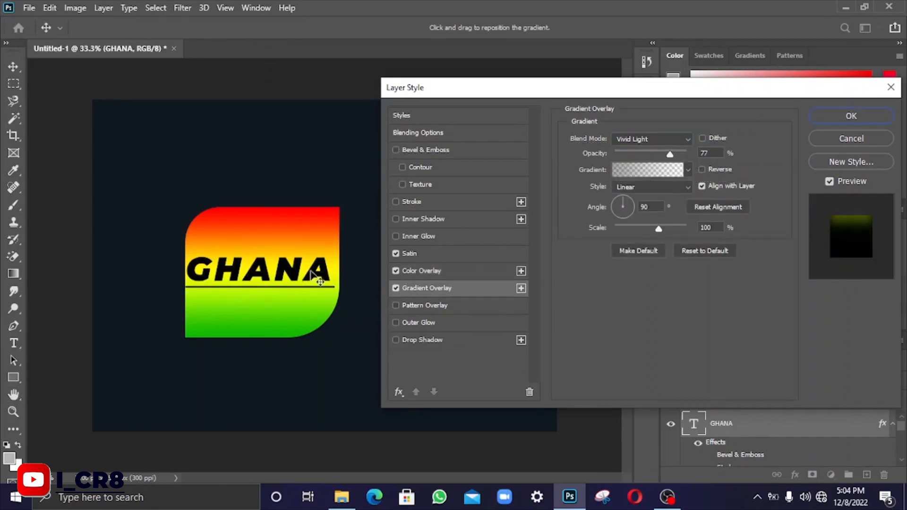
Step: Recolor the end stop of the Gradient Overlay's gradient to white (ffffff)
{"action": "left_click", "coordinate": [634, 170]}
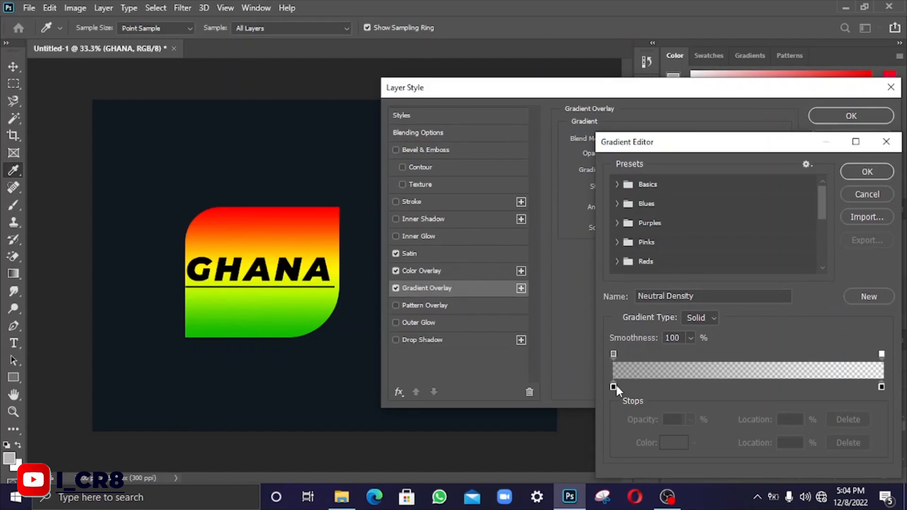
{"action": "left_click", "coordinate": [615, 386]}
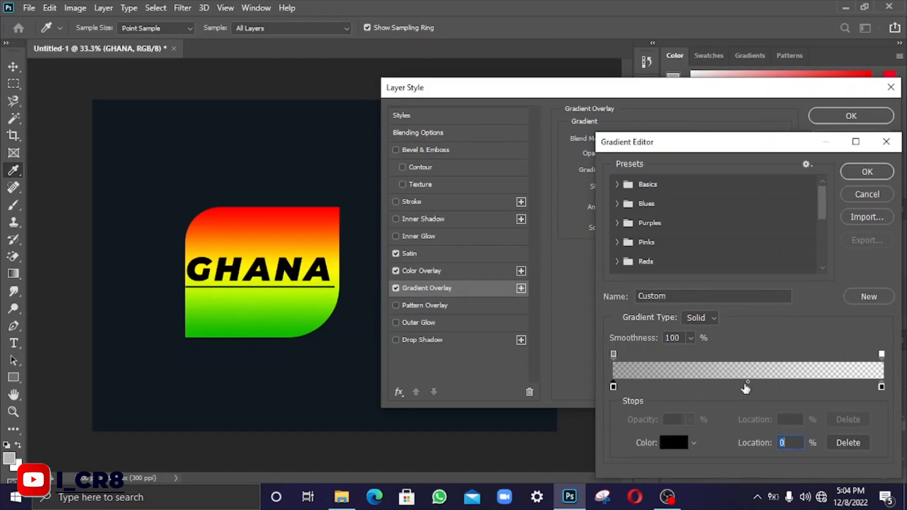
{"action": "left_click", "coordinate": [881, 386]}
{"action": "left_click", "coordinate": [673, 443]}
{"action": "type", "text": "ffffff"}
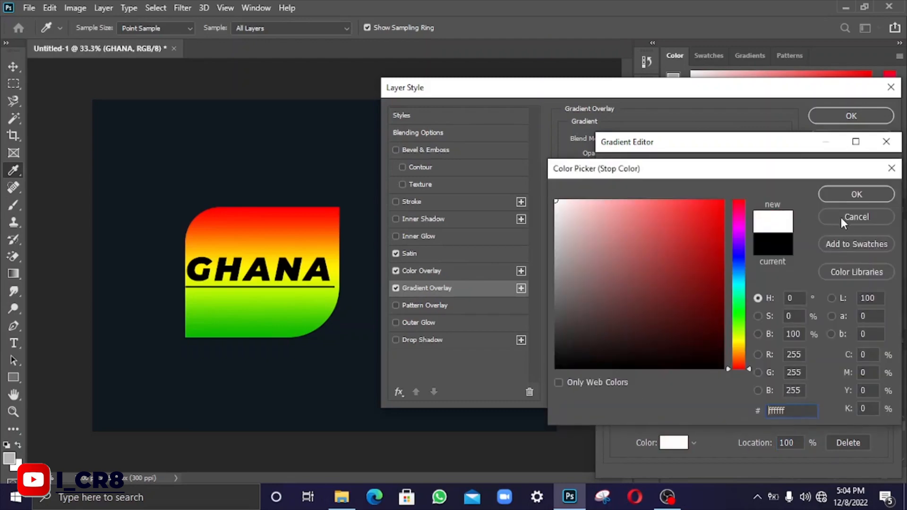
{"action": "left_click", "coordinate": [857, 195]}
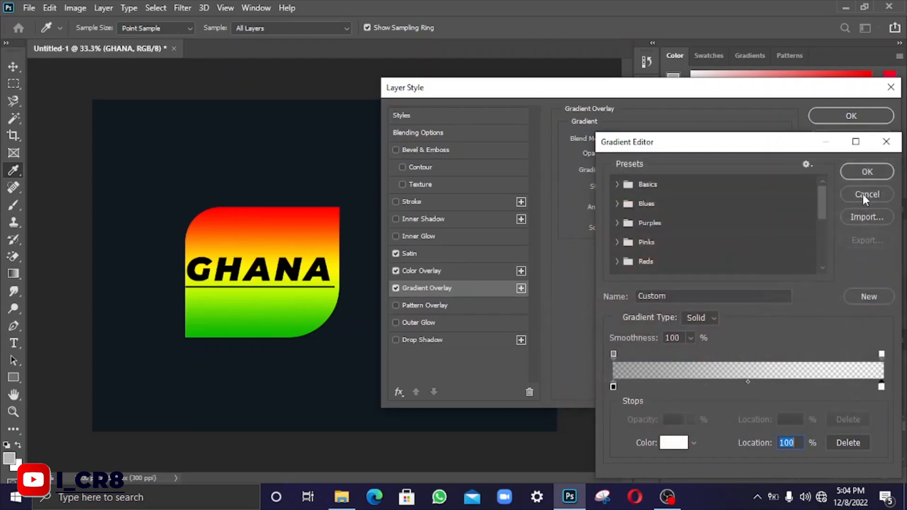
{"action": "left_click", "coordinate": [884, 173]}
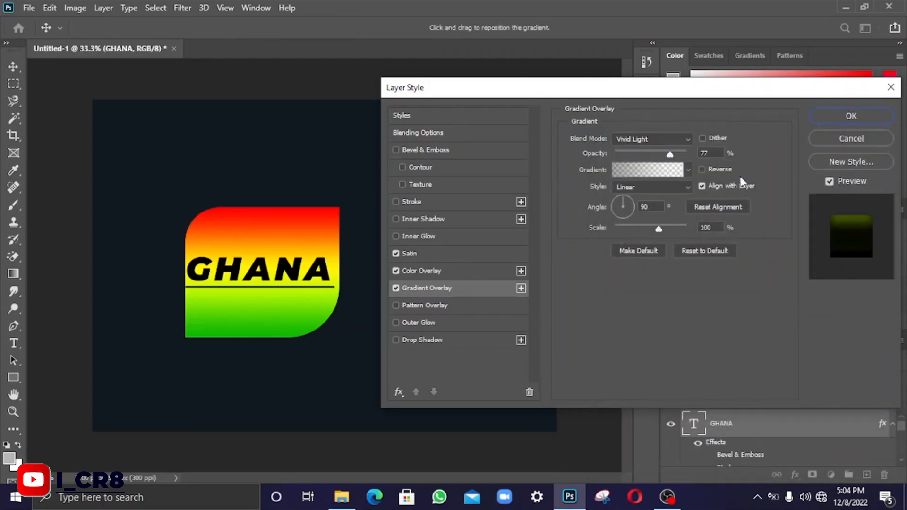
Step: Set the Gradient Overlay's blend mode to Normal and apply the Black, White preset from the Basics gradients
{"action": "left_click", "coordinate": [655, 138]}
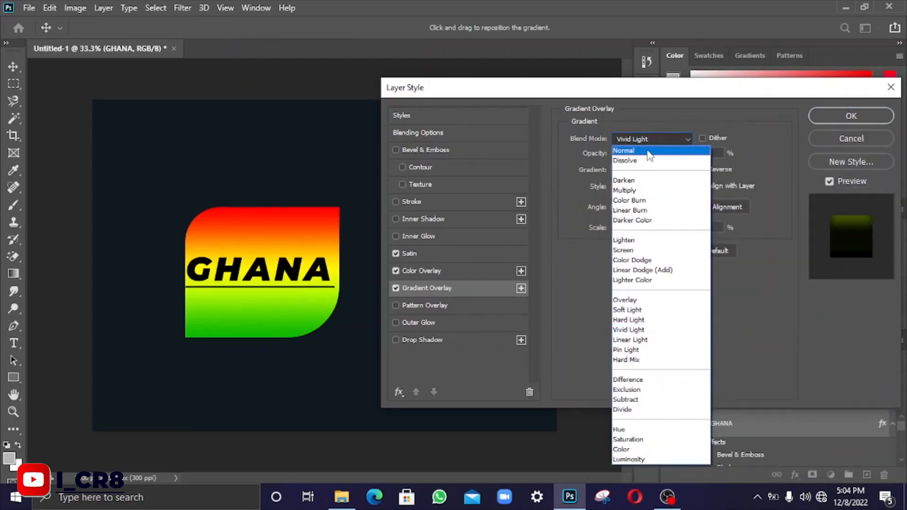
{"action": "left_click", "coordinate": [648, 145]}
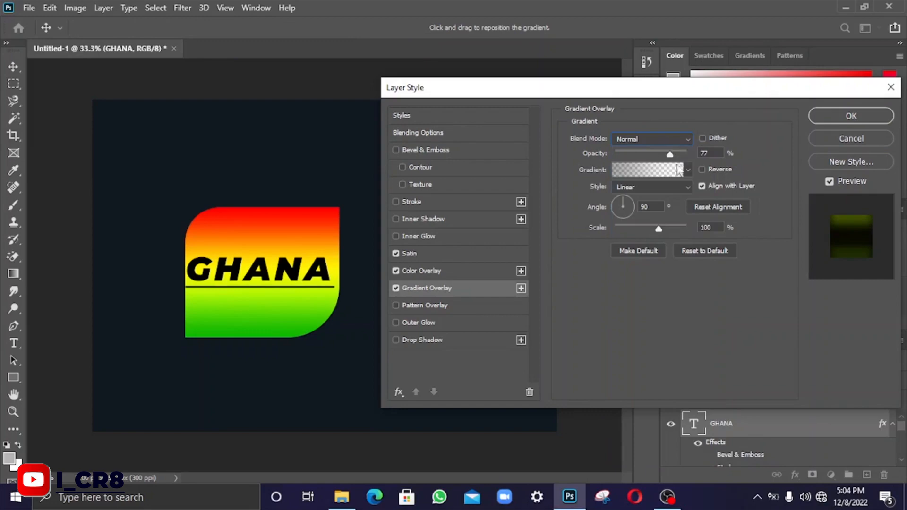
{"action": "left_click", "coordinate": [662, 173]}
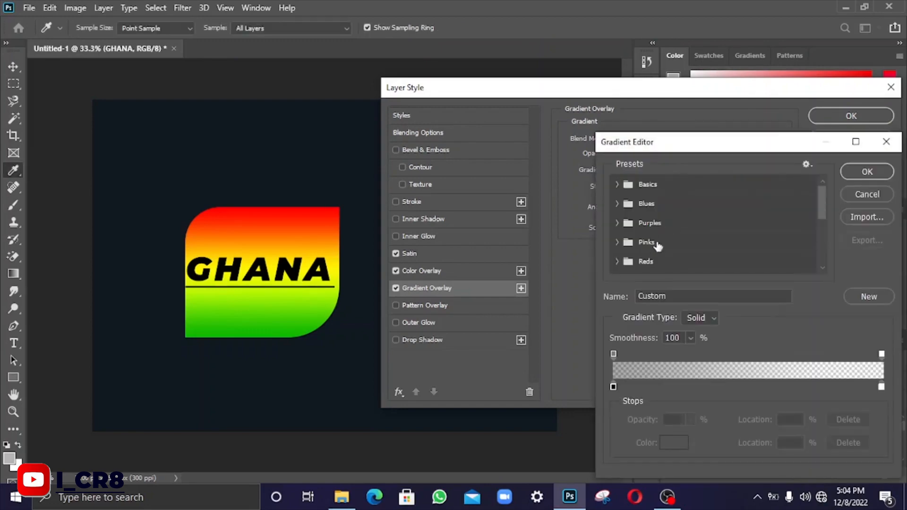
{"action": "left_click", "coordinate": [619, 186]}
{"action": "left_click", "coordinate": [676, 204]}
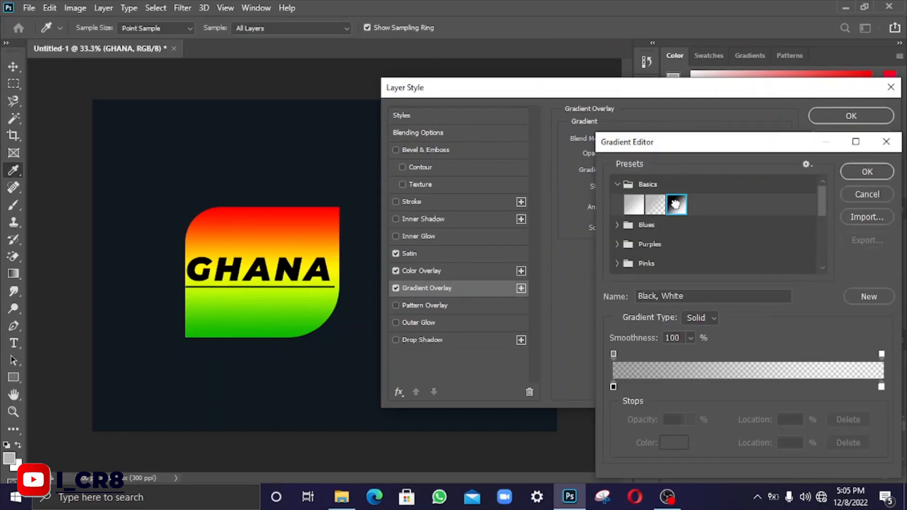
{"action": "left_click", "coordinate": [861, 171]}
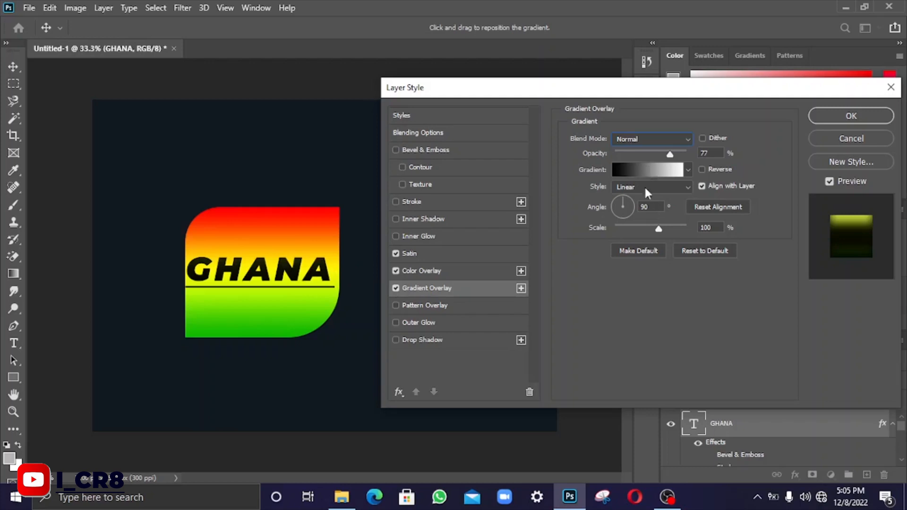
Step: Change the overlay gradient's black color stop to a dark blue
{"action": "left_click", "coordinate": [648, 171]}
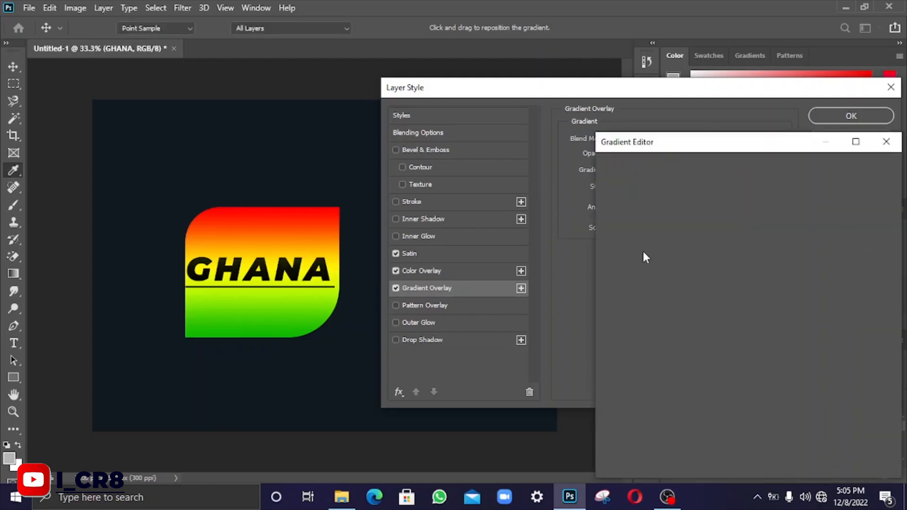
{"action": "left_click", "coordinate": [614, 387]}
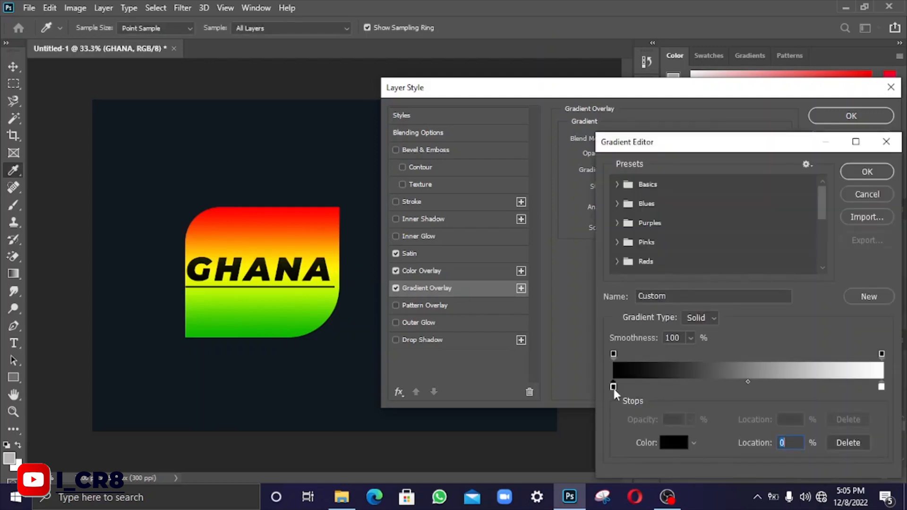
{"action": "left_click", "coordinate": [676, 442]}
{"action": "left_click_drag", "start_coordinate": [715, 326], "coordinate": [722, 302]}
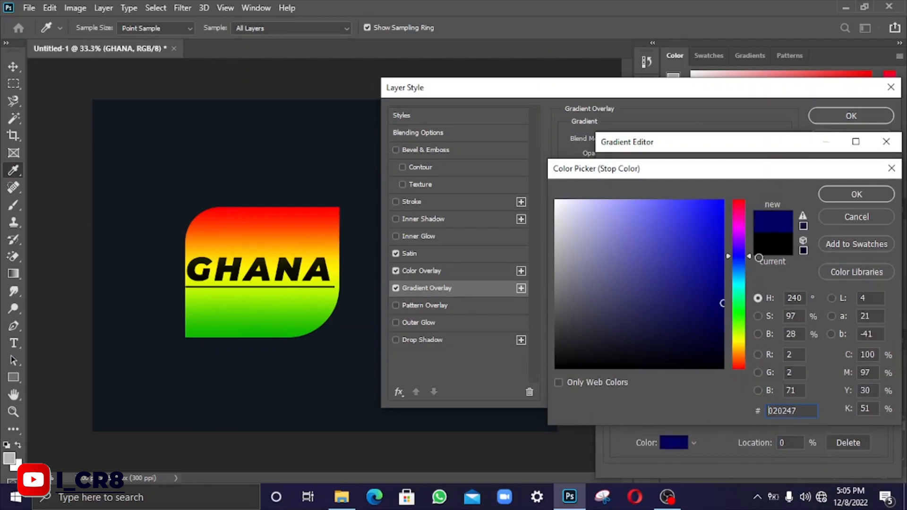
{"action": "left_click", "coordinate": [821, 200]}
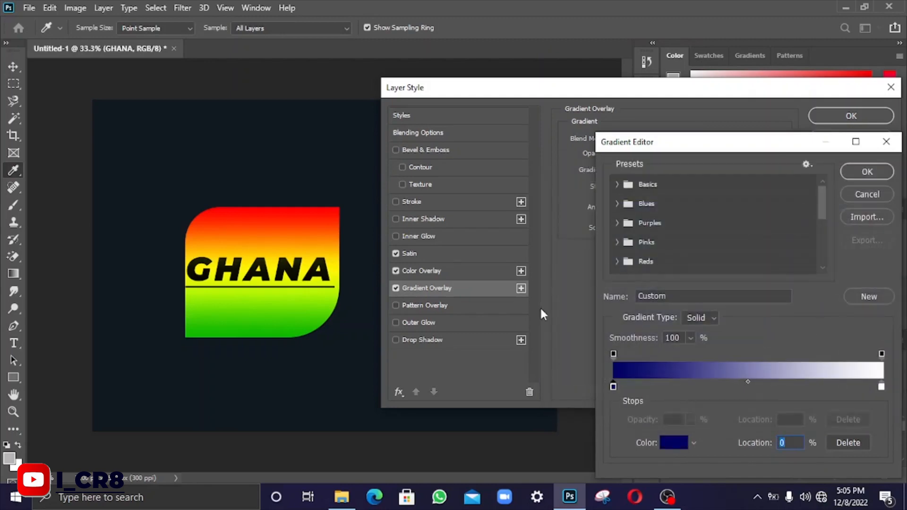
Step: Shift the gradient's midpoint toward the blue end and add another dark blue stop at 20%
{"action": "left_click_drag", "start_coordinate": [746, 385], "coordinate": [698, 409]}
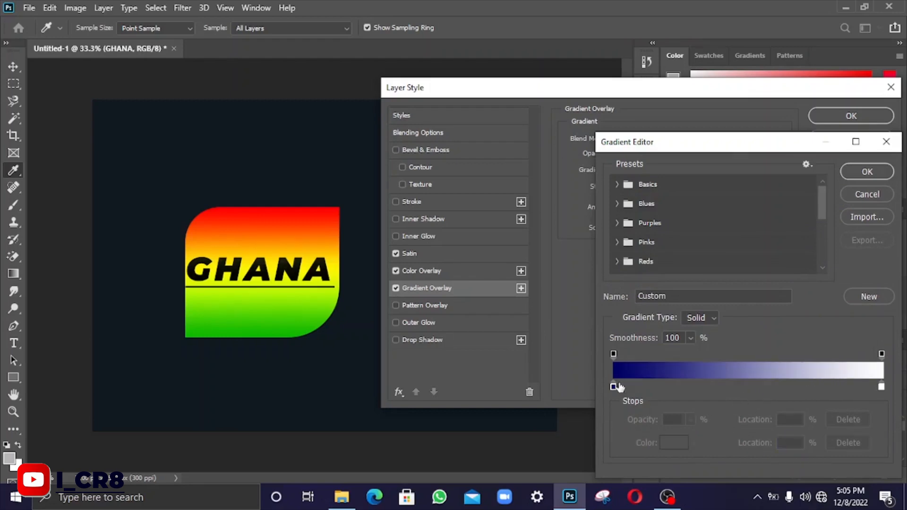
{"action": "left_click_drag", "start_coordinate": [623, 386], "coordinate": [665, 386]}
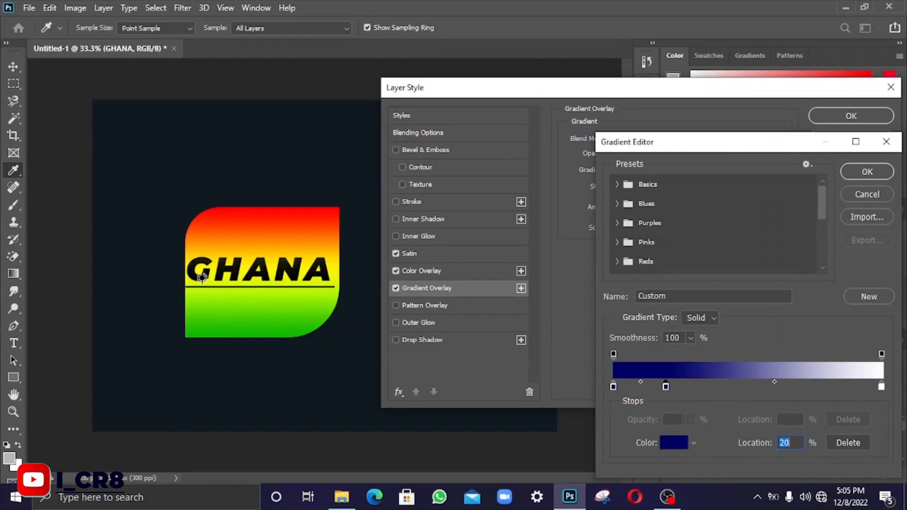
{"action": "left_click", "coordinate": [883, 173]}
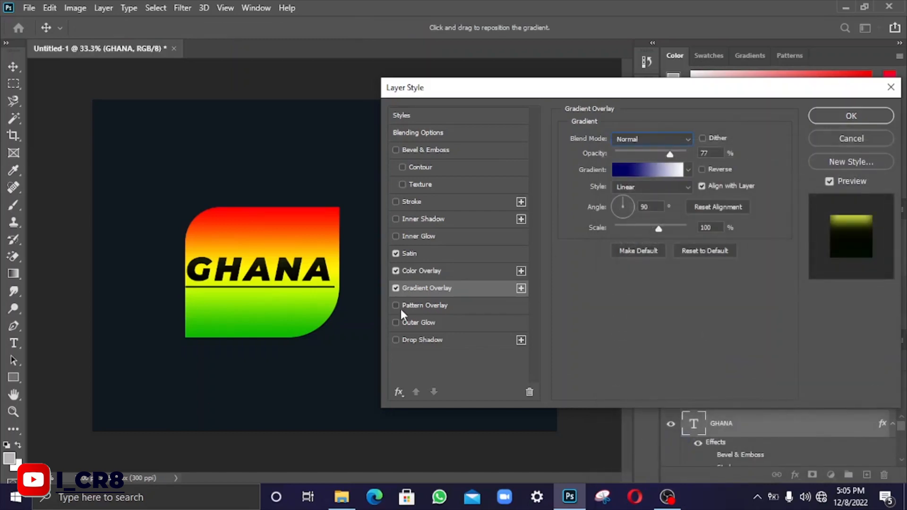
Step: Enable Pattern Overlay on the GHANA text with the second dark green leaf pattern and set its opacity to 31%
{"action": "left_click", "coordinate": [424, 304]}
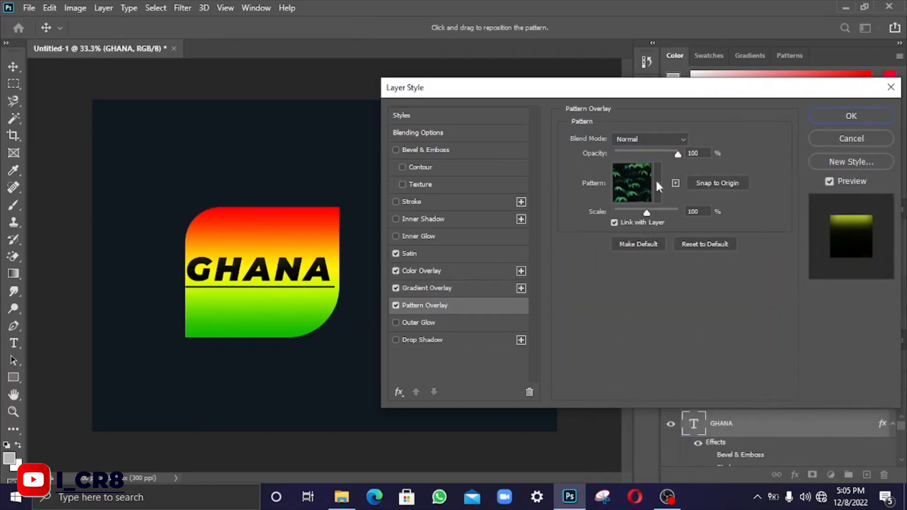
{"action": "left_click", "coordinate": [657, 185]}
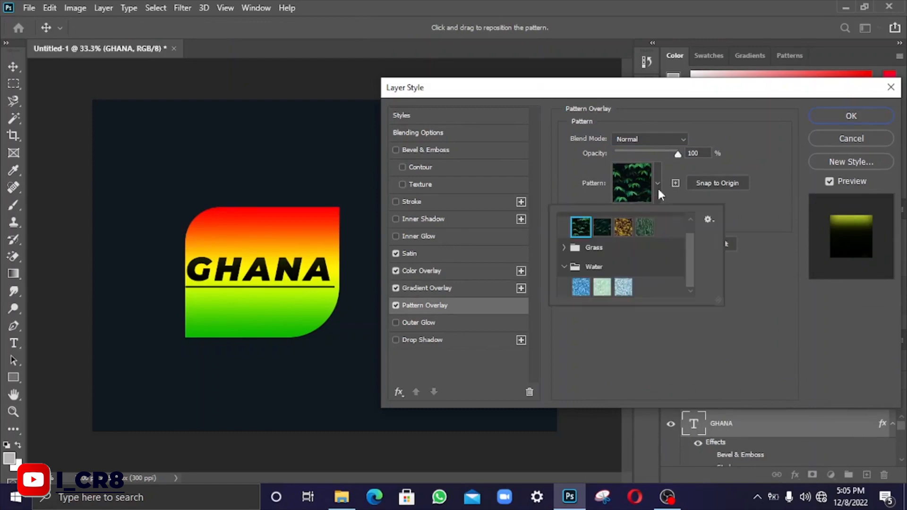
{"action": "left_click", "coordinate": [604, 228]}
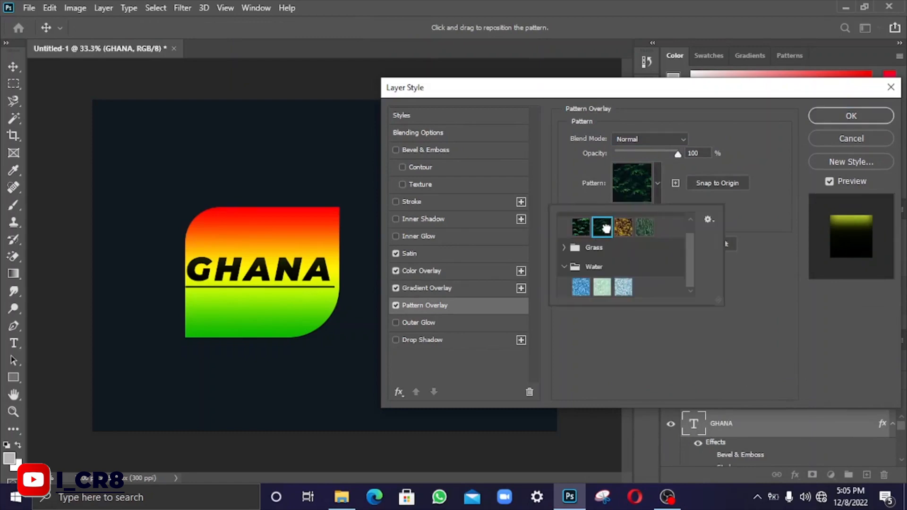
{"action": "left_click", "coordinate": [679, 155]}
{"action": "left_click", "coordinate": [634, 151]}
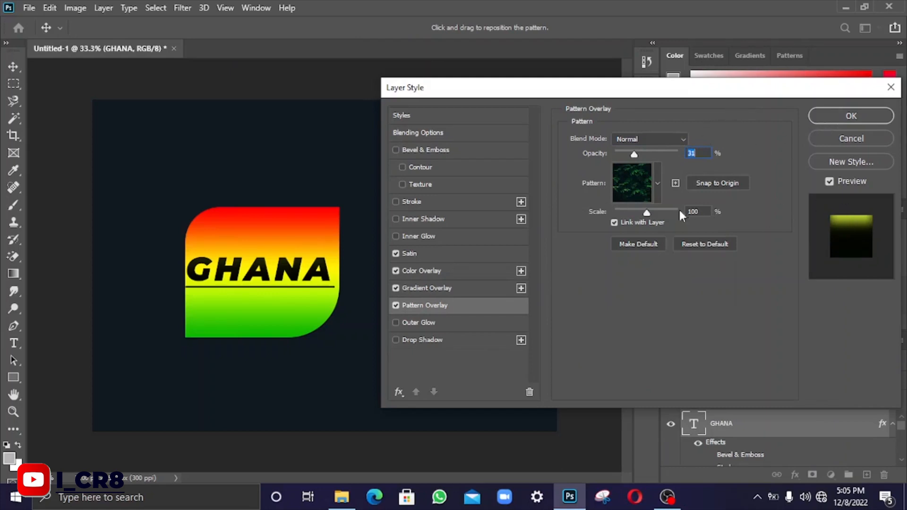
Step: Try the grey-green tree pattern for the overlay, ending on the golden-yellow tree pattern
{"action": "left_click", "coordinate": [656, 185]}
{"action": "left_click", "coordinate": [645, 228]}
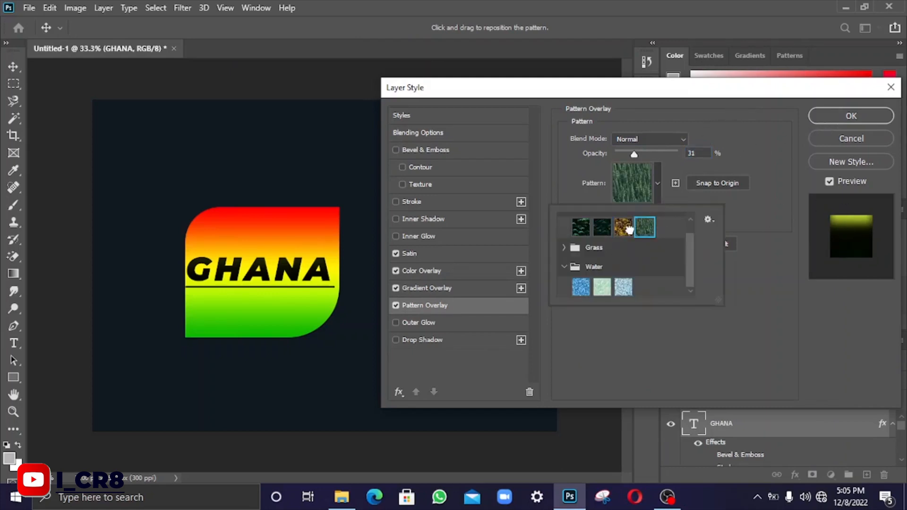
{"action": "left_click", "coordinate": [625, 227]}
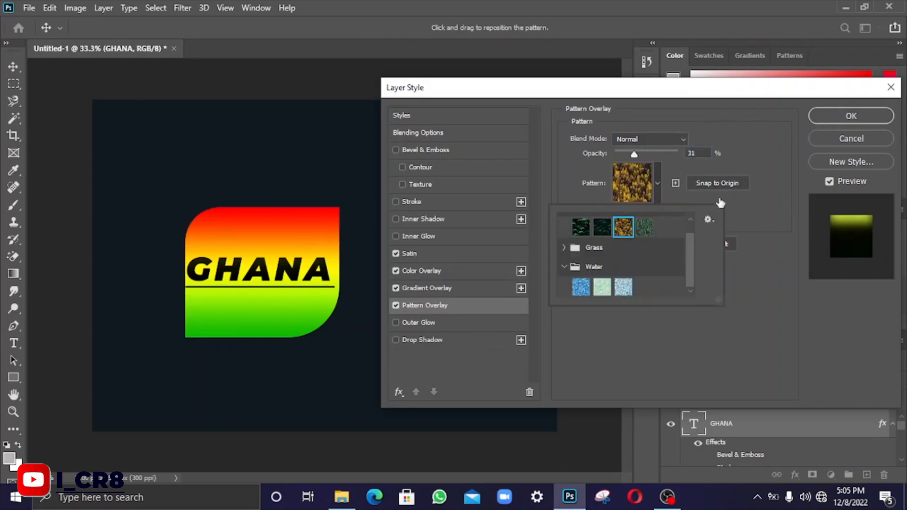
{"action": "left_click", "coordinate": [833, 185]}
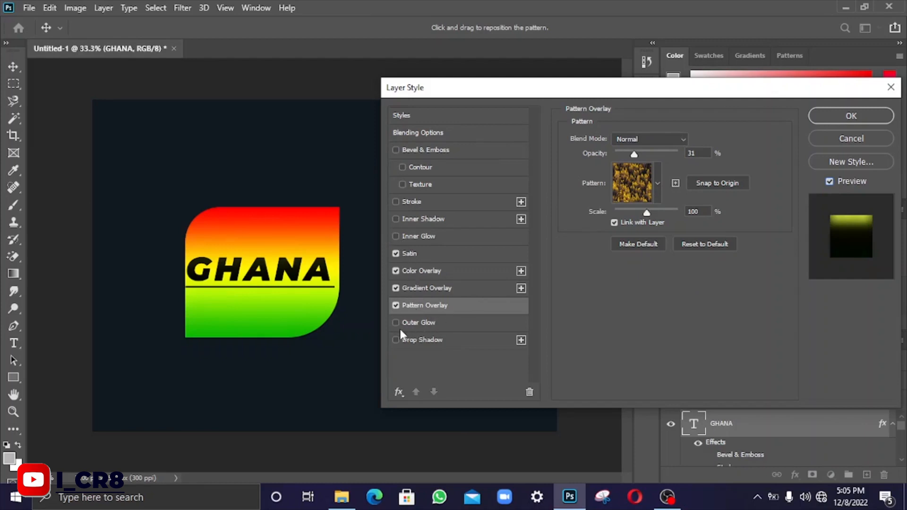
Step: Toggle Pattern Overlay off and on to compare, set its blend mode to Darken and apply the layer style
{"action": "left_click", "coordinate": [395, 304]}
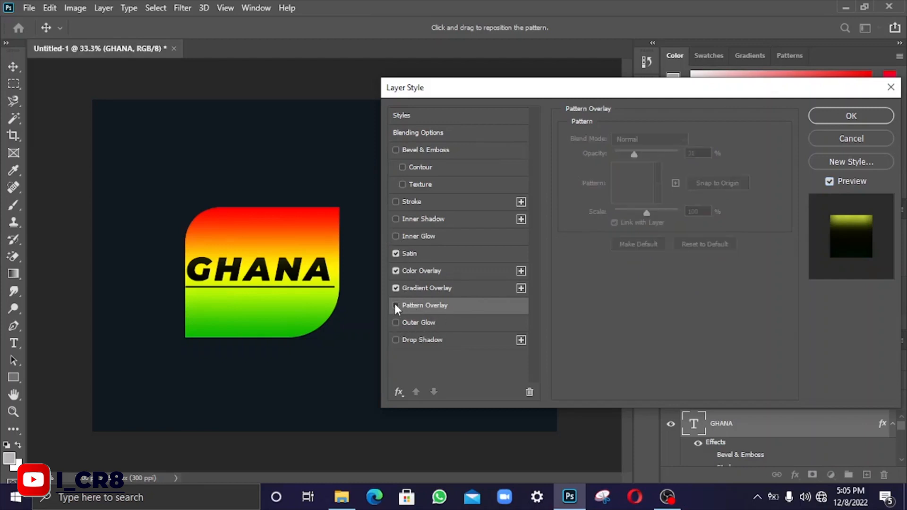
{"action": "left_click", "coordinate": [393, 302]}
{"action": "left_click", "coordinate": [633, 138]}
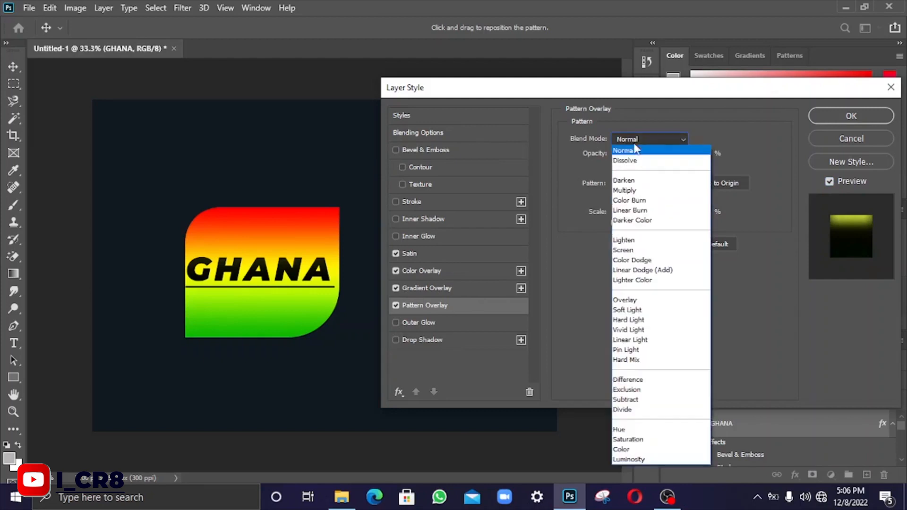
{"action": "left_click", "coordinate": [640, 184]}
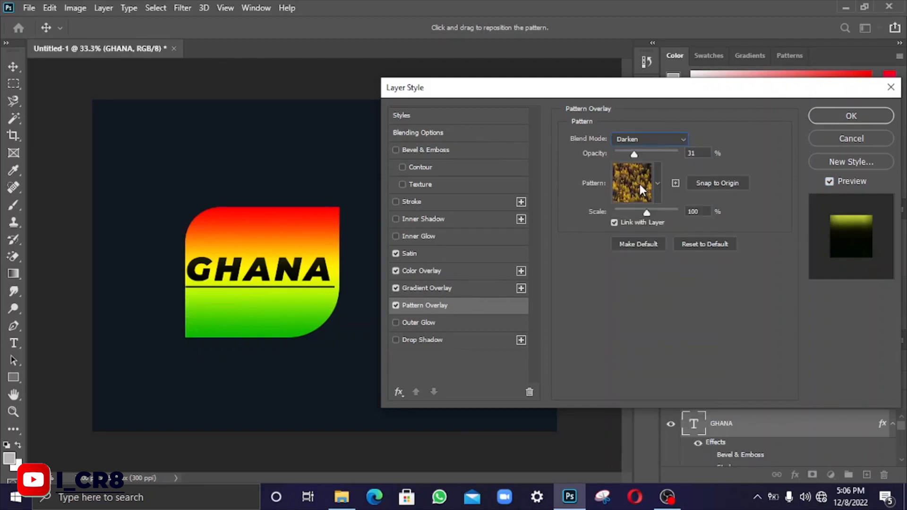
{"action": "left_click", "coordinate": [850, 118]}
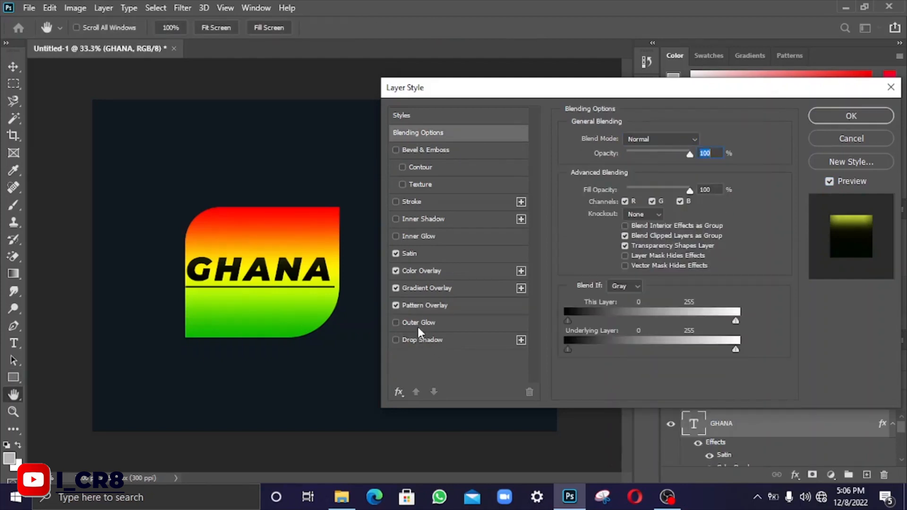
Step: Enable Outer Glow and Drop Shadow on the GHANA text, setting the shadow to 23 px distance, 9% spread and 18 px size
{"action": "left_click", "coordinate": [417, 325]}
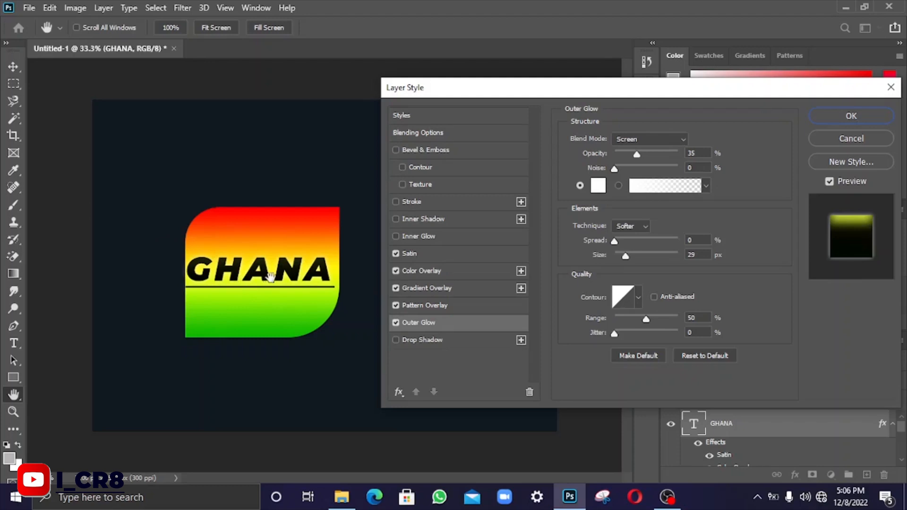
{"action": "left_click", "coordinate": [412, 339]}
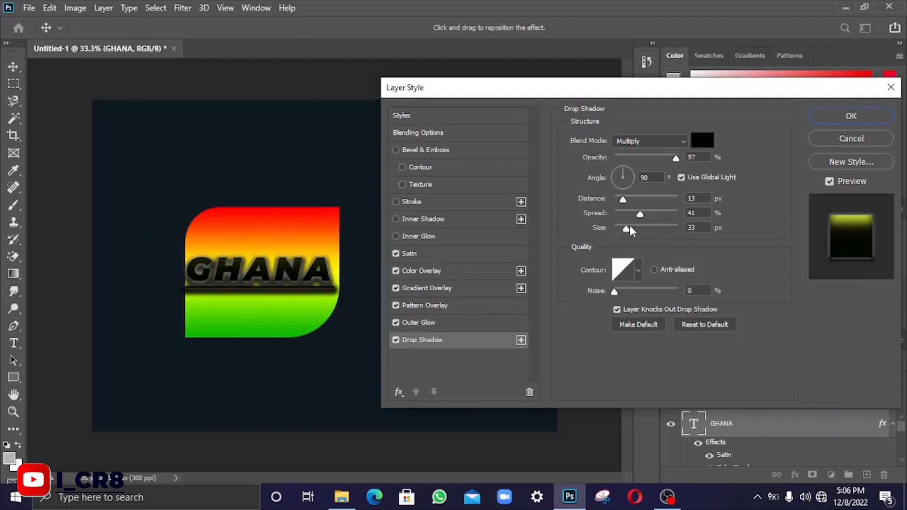
{"action": "mouse_move", "coordinate": [619, 200]}
{"action": "left_mouse_down"}
{"action": "mouse_move", "coordinate": [653, 194]}
{"action": "mouse_move", "coordinate": [669, 208]}
{"action": "mouse_move", "coordinate": [614, 213]}
{"action": "mouse_move", "coordinate": [621, 216]}
{"action": "left_mouse_up"}
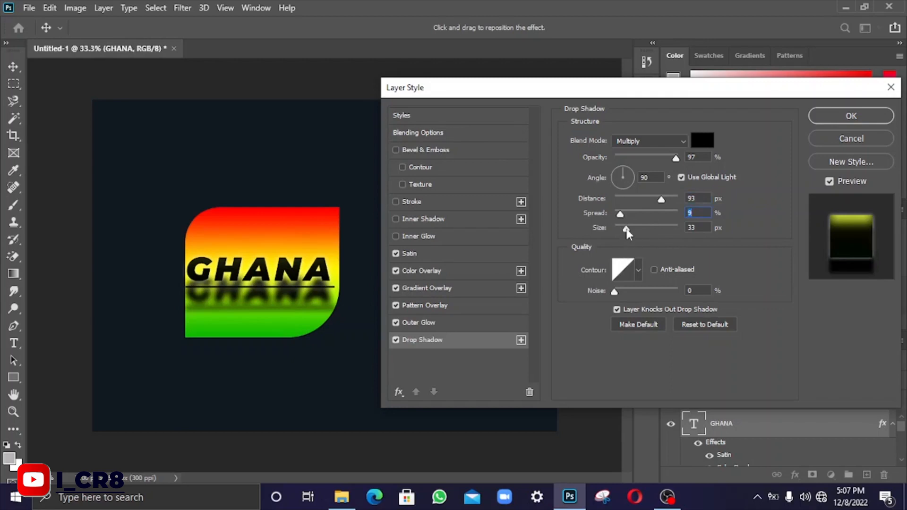
{"action": "mouse_move", "coordinate": [627, 229]}
{"action": "left_mouse_down"}
{"action": "mouse_move", "coordinate": [648, 229]}
{"action": "mouse_move", "coordinate": [613, 228]}
{"action": "mouse_move", "coordinate": [624, 230]}
{"action": "left_mouse_up"}
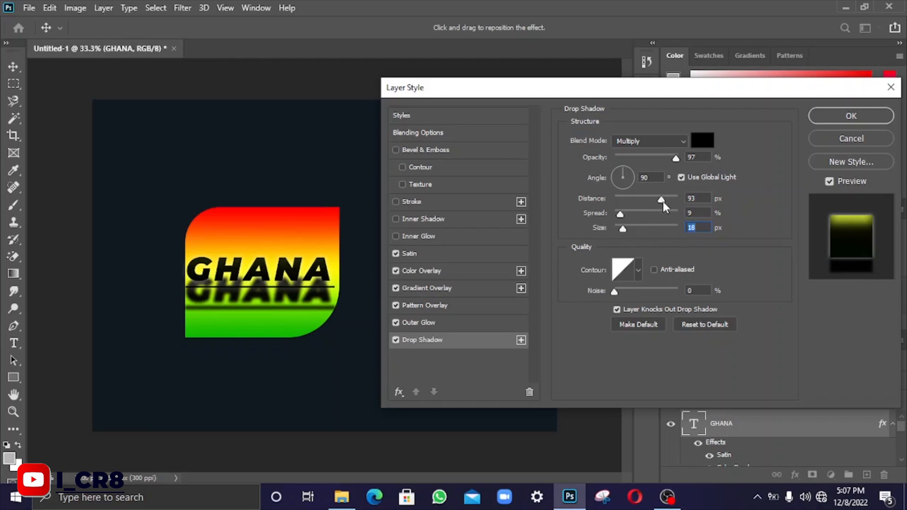
{"action": "left_click_drag", "start_coordinate": [663, 200], "coordinate": [630, 198]}
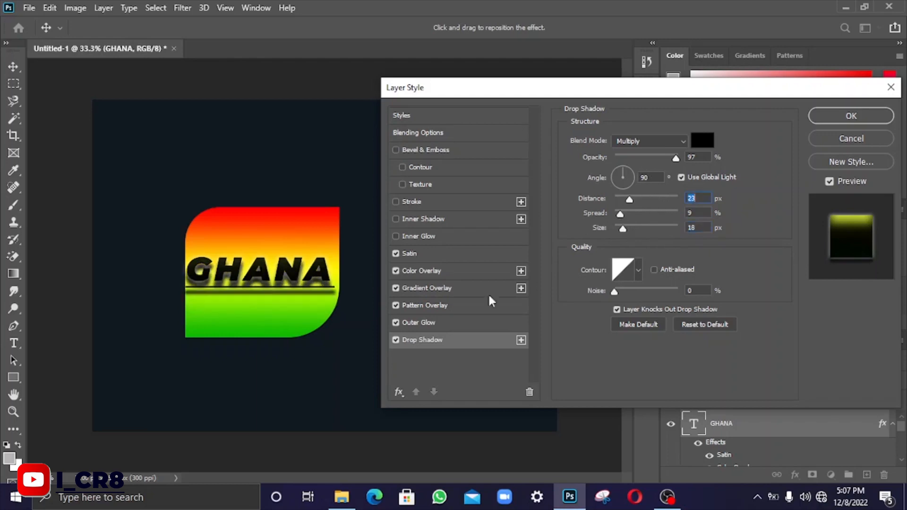
Step: Switch the Outer Glow effect off for the GHANA text
{"action": "left_click", "coordinate": [403, 323]}
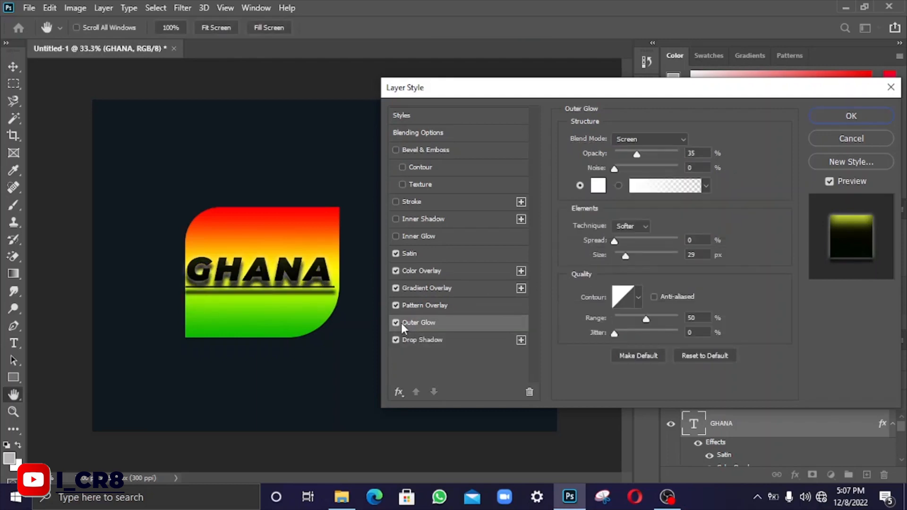
{"action": "left_click", "coordinate": [396, 322]}
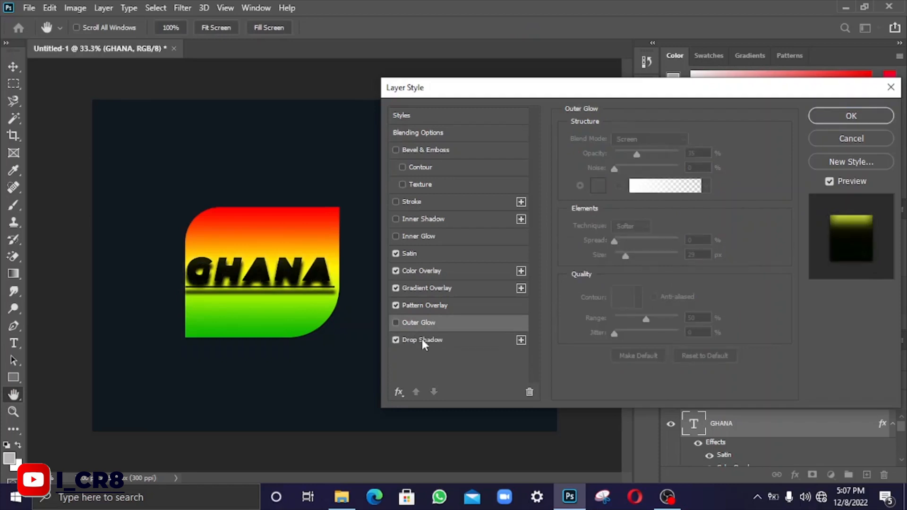
Step: Reduce the GHANA text's drop shadow size to 2 px and try white and dark red (#ae0707) as its colour
{"action": "left_click", "coordinate": [421, 339]}
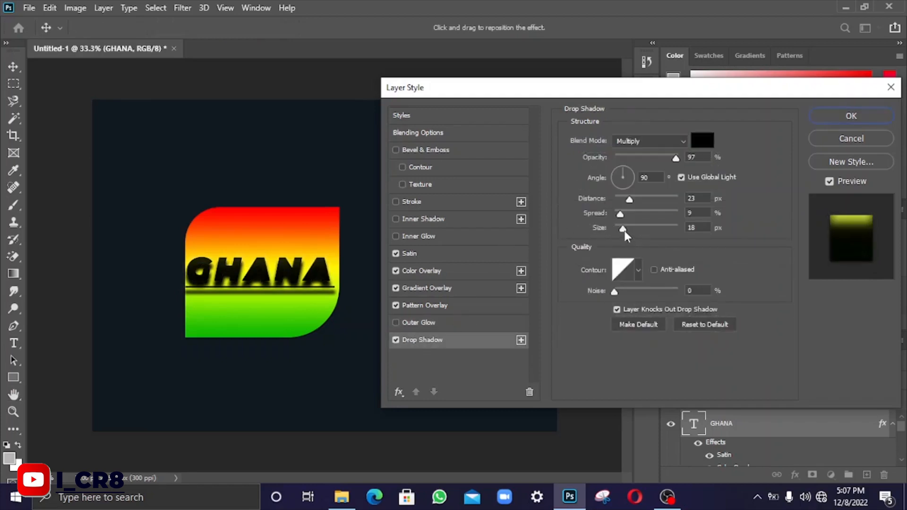
{"action": "left_click_drag", "start_coordinate": [624, 230], "coordinate": [616, 227]}
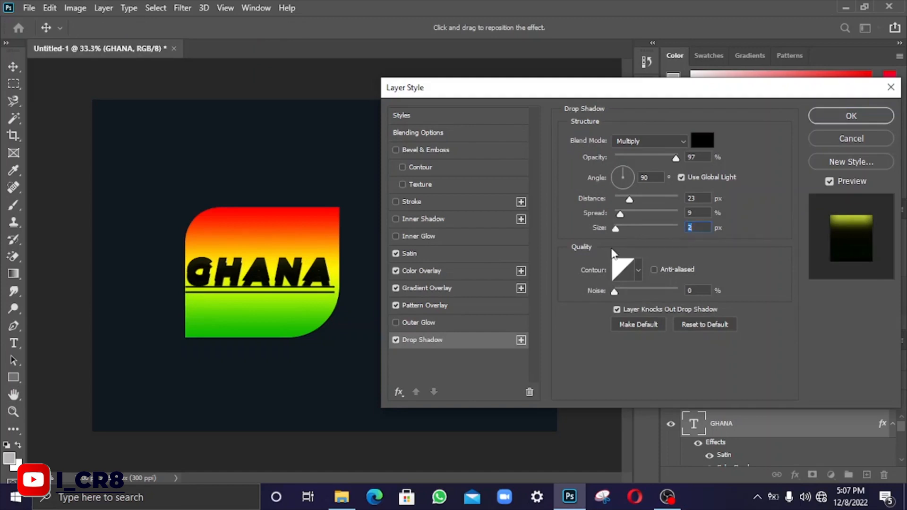
{"action": "left_click", "coordinate": [699, 142]}
{"action": "left_click", "coordinate": [675, 208]}
{"action": "left_click_drag", "start_coordinate": [675, 208], "coordinate": [524, 199]}
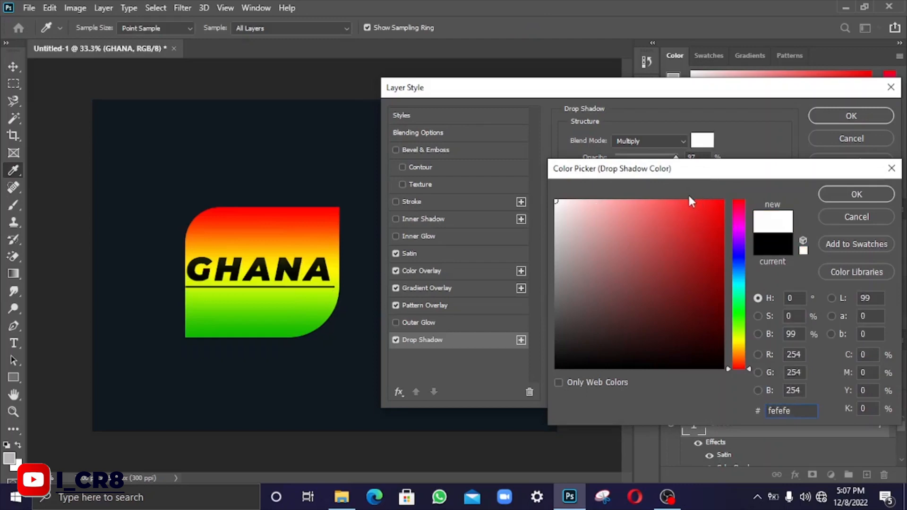
{"action": "left_click", "coordinate": [682, 139]}
{"action": "left_click", "coordinate": [717, 252]}
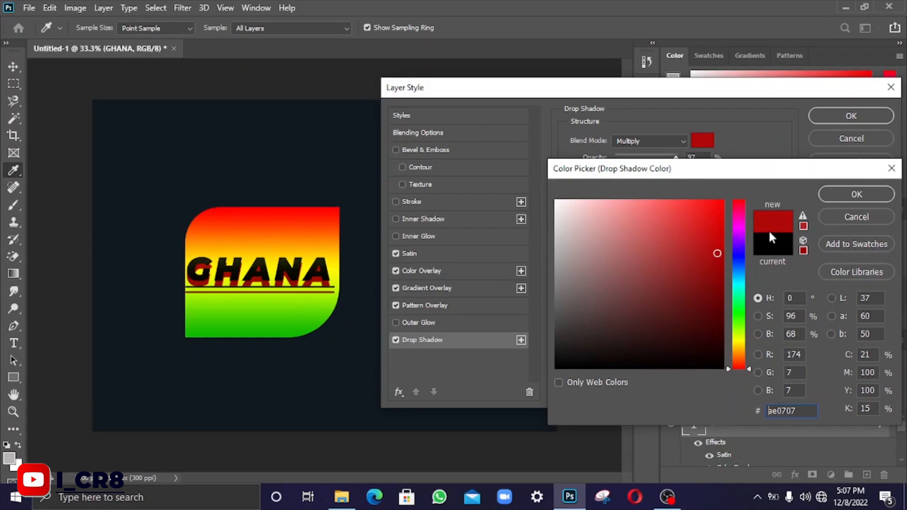
Step: Try dark blue and ochre shadow colours, settle on teal green #038f70 and apply the layer style to the GHANA text
{"action": "left_click", "coordinate": [740, 252]}
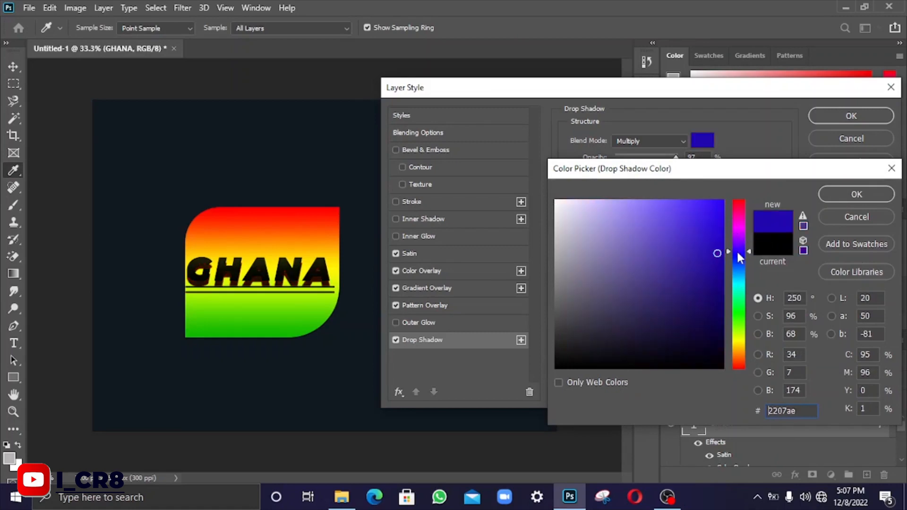
{"action": "left_click", "coordinate": [721, 274]}
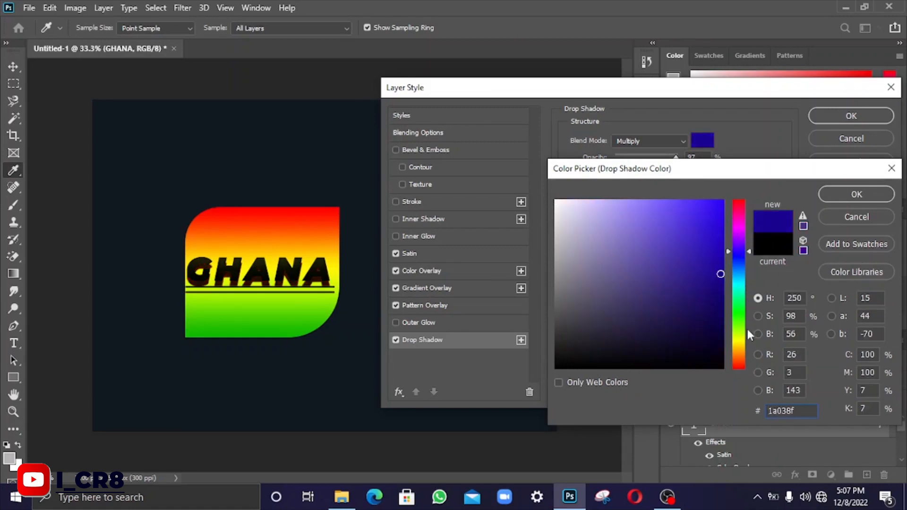
{"action": "left_click", "coordinate": [740, 347]}
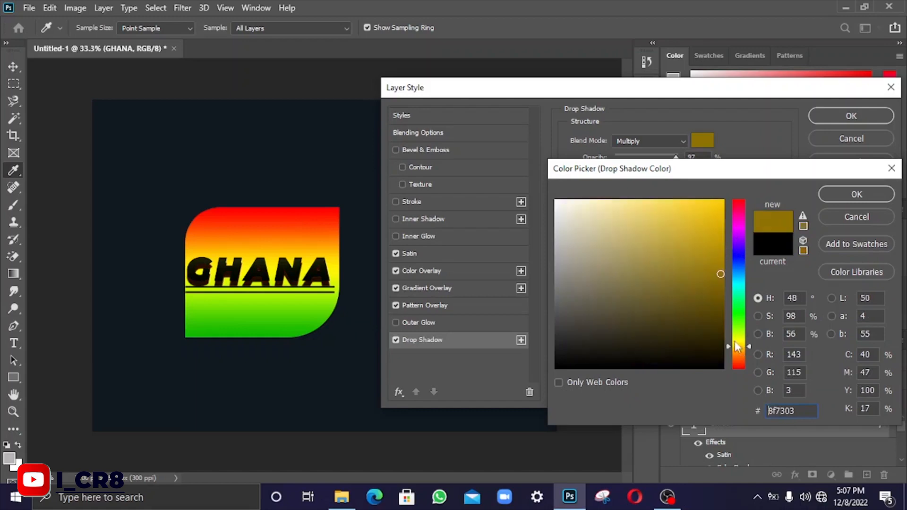
{"action": "left_click", "coordinate": [740, 314]}
{"action": "left_click", "coordinate": [739, 290]}
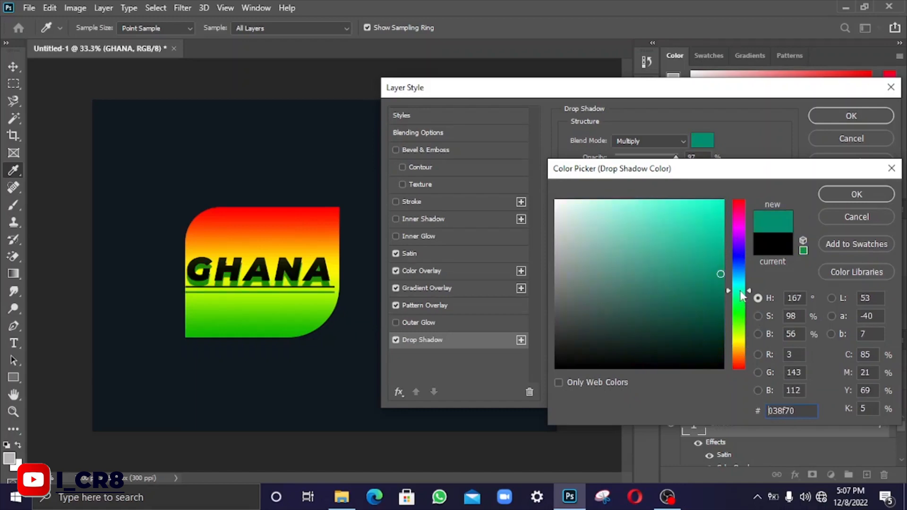
{"action": "left_click", "coordinate": [840, 196]}
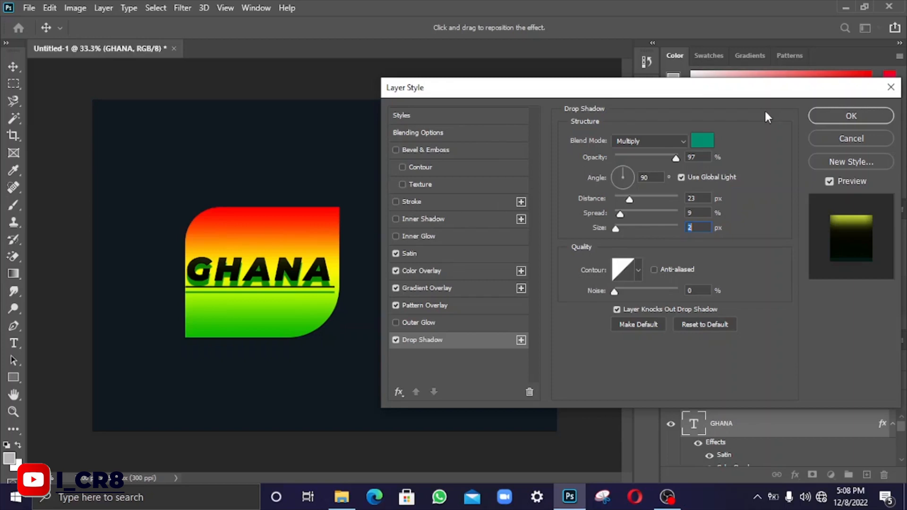
{"action": "left_click", "coordinate": [823, 119]}
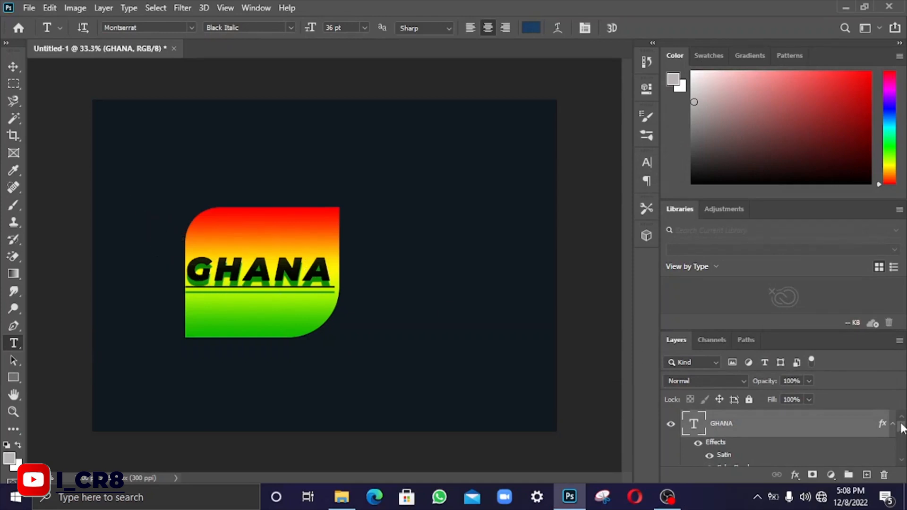
Step: Open the layer style of the Rectangle 1 layer and enable Drop Shadow on it
{"action": "left_click_drag", "start_coordinate": [903, 429], "coordinate": [902, 447]}
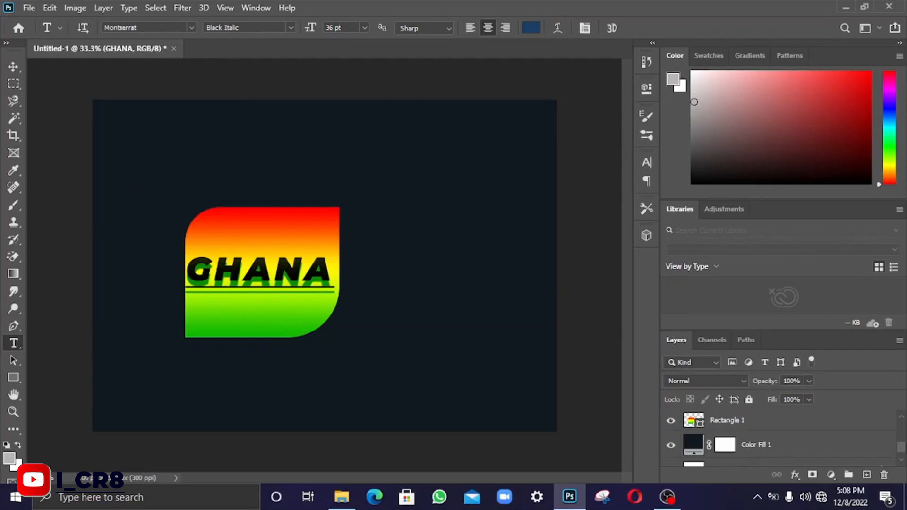
{"action": "left_click", "coordinate": [787, 427]}
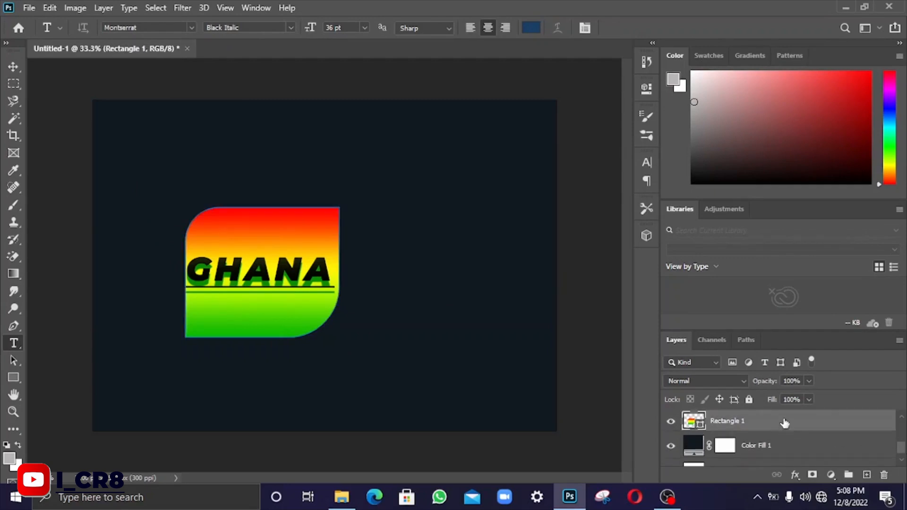
{"action": "left_click", "coordinate": [796, 475]}
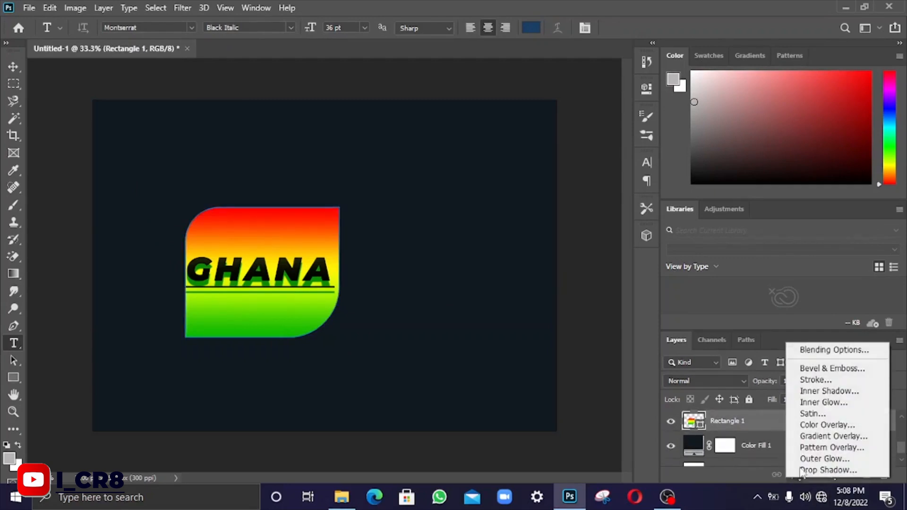
{"action": "left_click", "coordinate": [826, 350]}
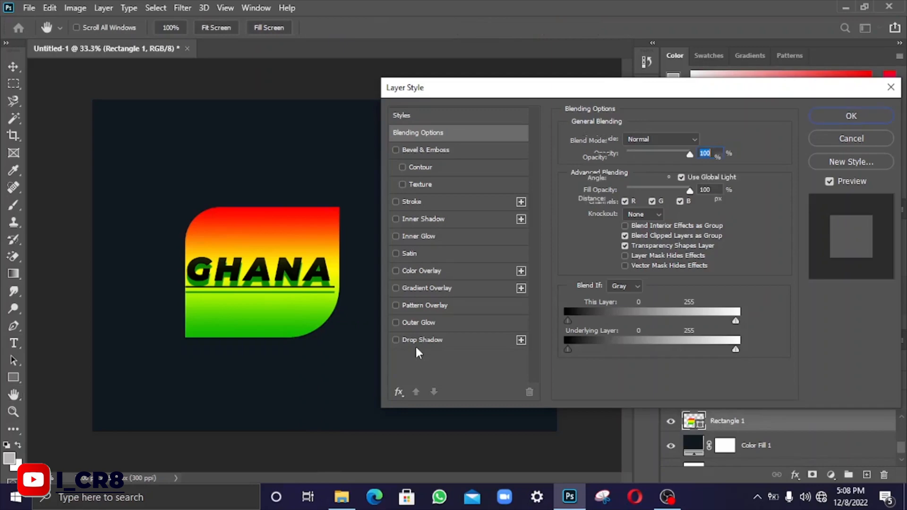
{"action": "left_click", "coordinate": [429, 338]}
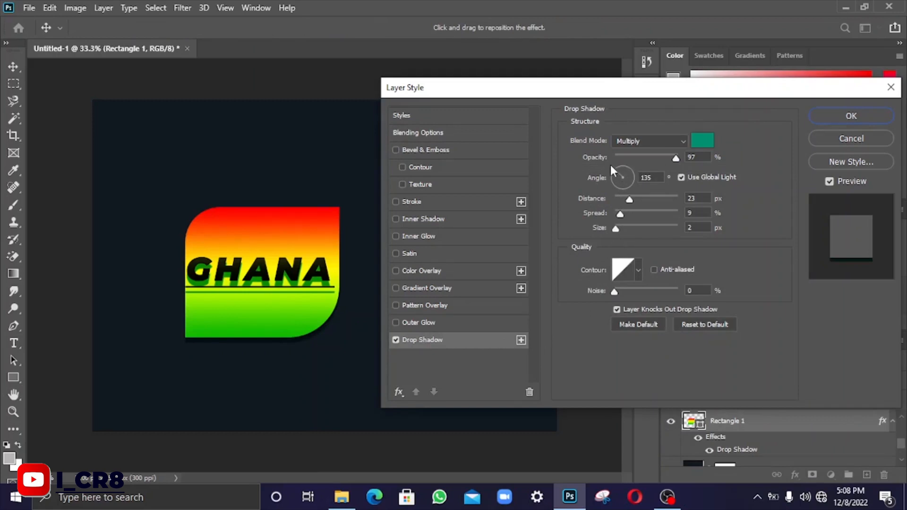
Step: Try shadow angles of 135°, -104° and -22° with the distance at 16 px, ending on an angle of 126°
{"action": "left_click", "coordinate": [610, 166]}
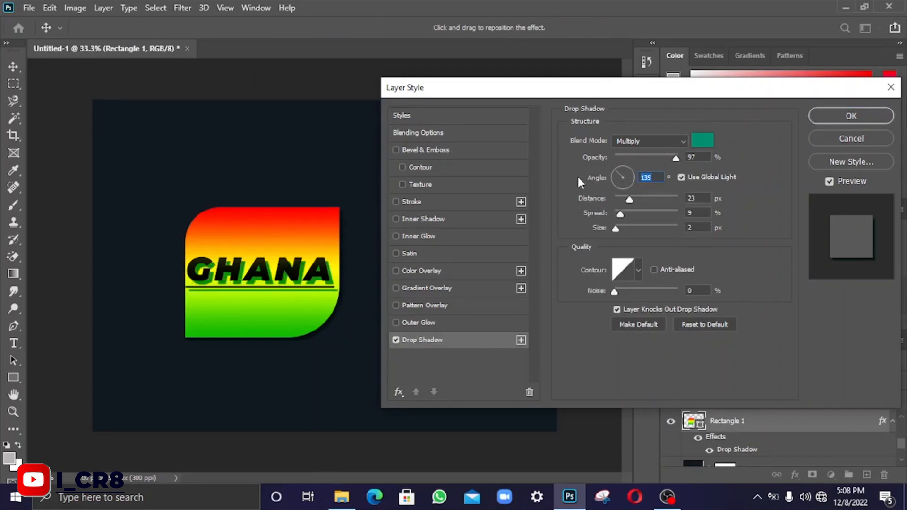
{"action": "left_click", "coordinate": [621, 181]}
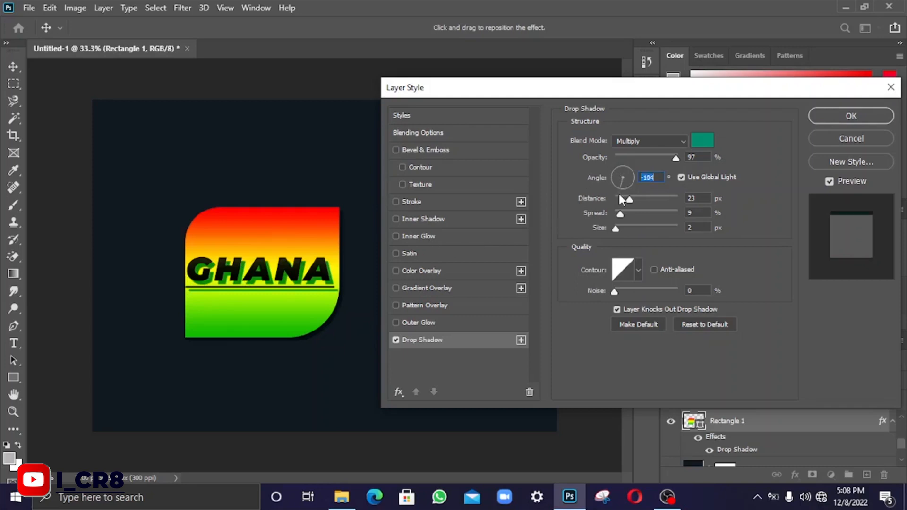
{"action": "mouse_move", "coordinate": [630, 199]}
{"action": "left_mouse_down"}
{"action": "mouse_move", "coordinate": [636, 188]}
{"action": "mouse_move", "coordinate": [624, 183]}
{"action": "left_mouse_up"}
{"action": "left_click", "coordinate": [637, 184]}
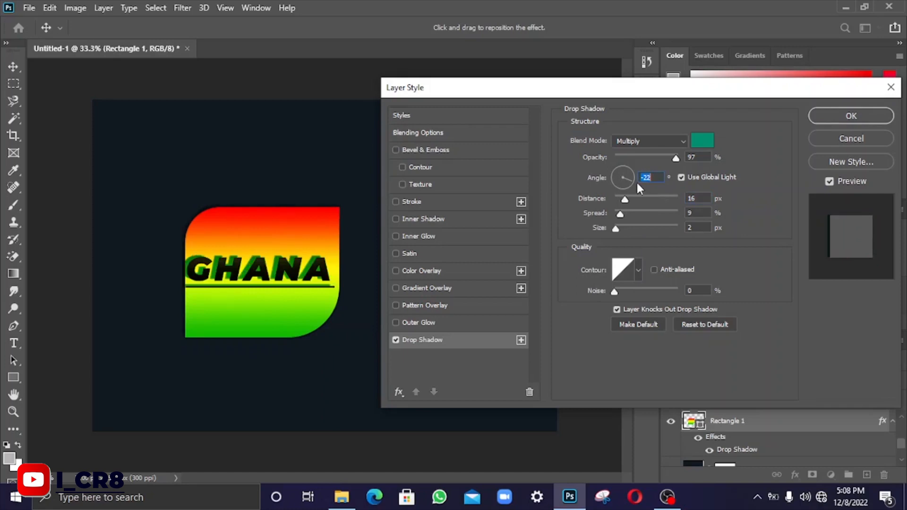
{"action": "left_click", "coordinate": [613, 163]}
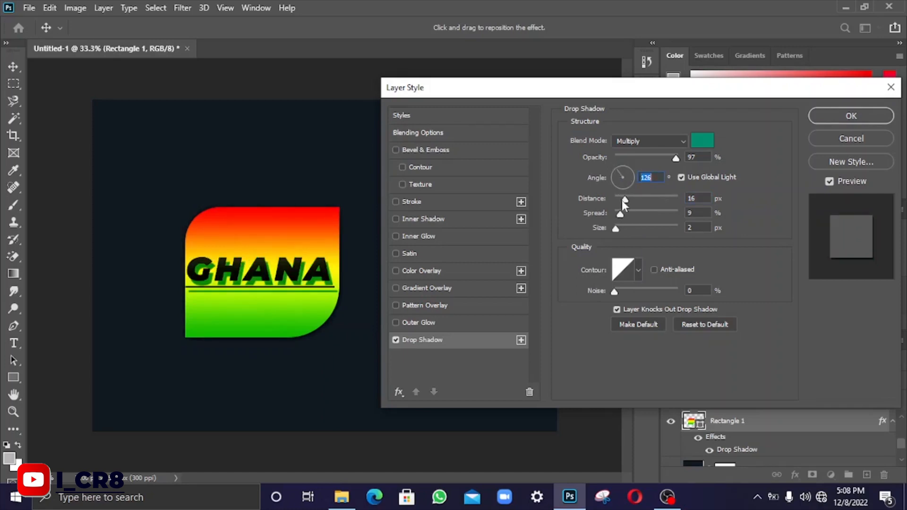
Step: Set the rectangle's drop shadow to 34 px distance, 18% spread and 43 px size, and apply the layer style
{"action": "left_click_drag", "start_coordinate": [622, 200], "coordinate": [637, 205]}
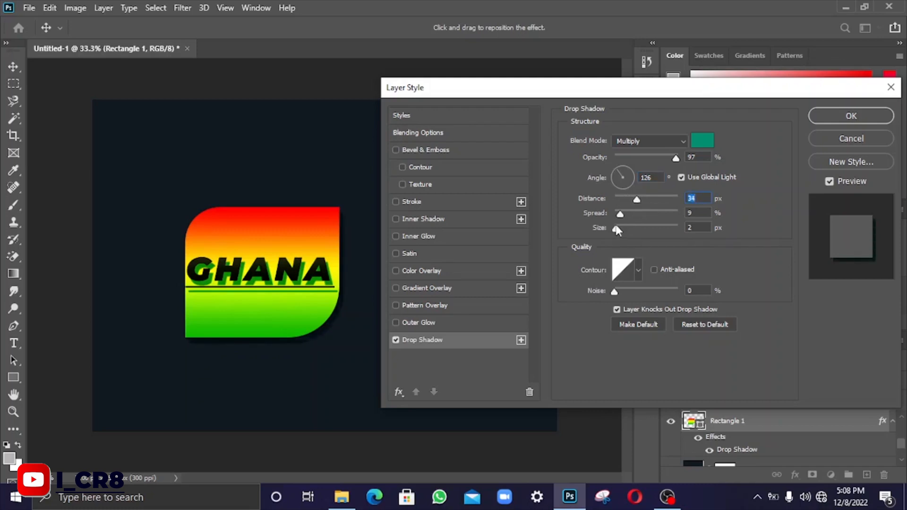
{"action": "mouse_move", "coordinate": [621, 213]}
{"action": "left_mouse_down"}
{"action": "mouse_move", "coordinate": [650, 213]}
{"action": "mouse_move", "coordinate": [627, 217]}
{"action": "mouse_move", "coordinate": [635, 228]}
{"action": "mouse_move", "coordinate": [616, 229]}
{"action": "mouse_move", "coordinate": [628, 229]}
{"action": "left_mouse_up"}
{"action": "left_click", "coordinate": [815, 118]}
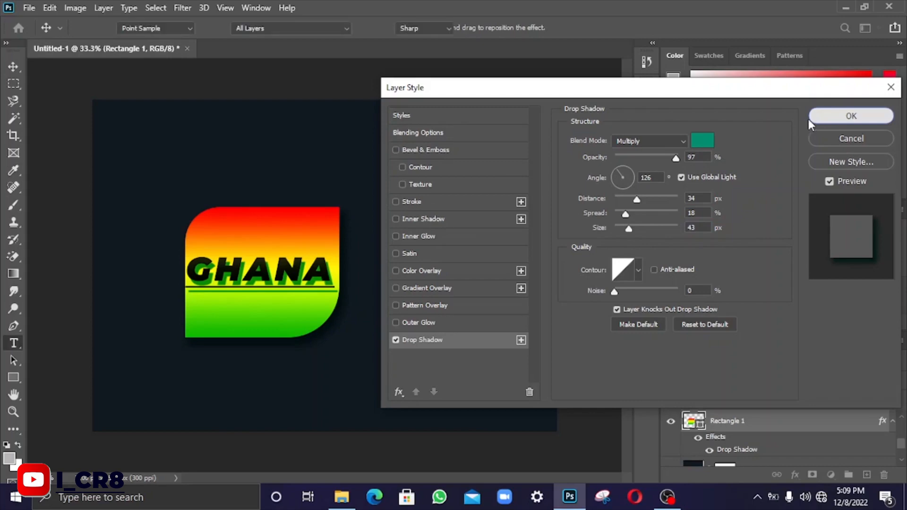
{"action": "key", "text": "t"}
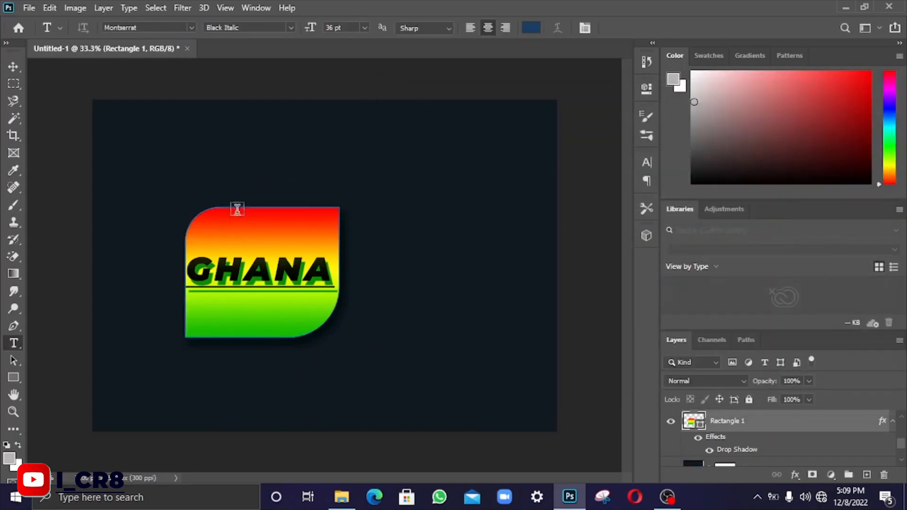